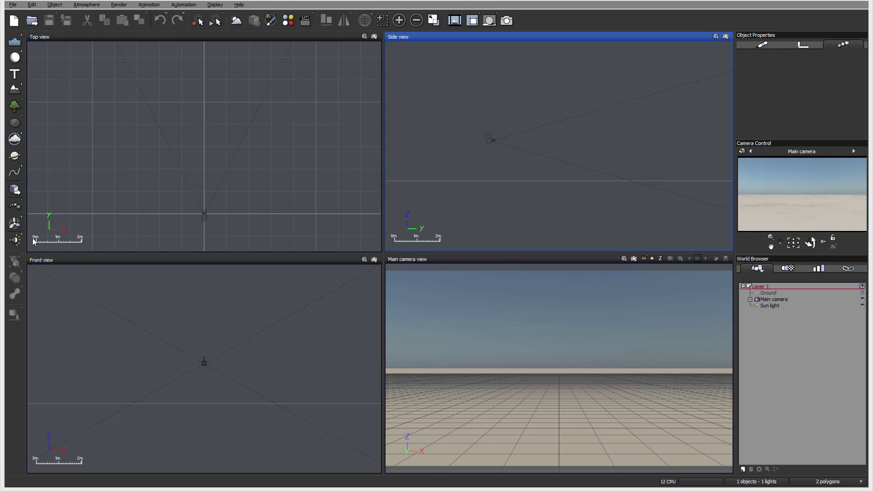
Step: Add a point light and a quadratic light, raising both above the ground
left_click(18, 237)
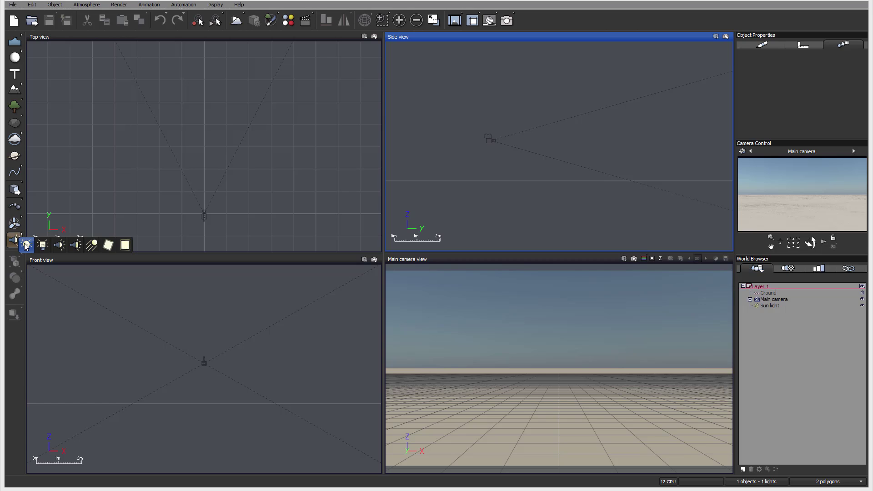
left_click(26, 245)
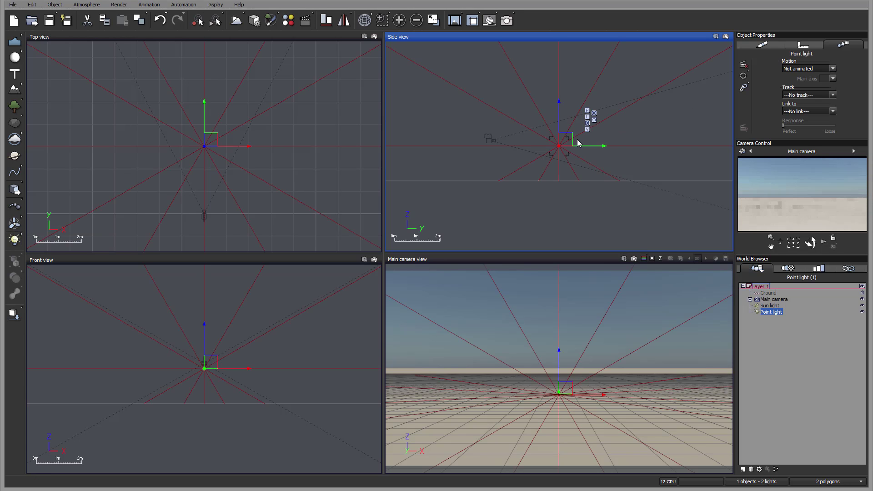
left_click_drag(585, 124, 602, 106)
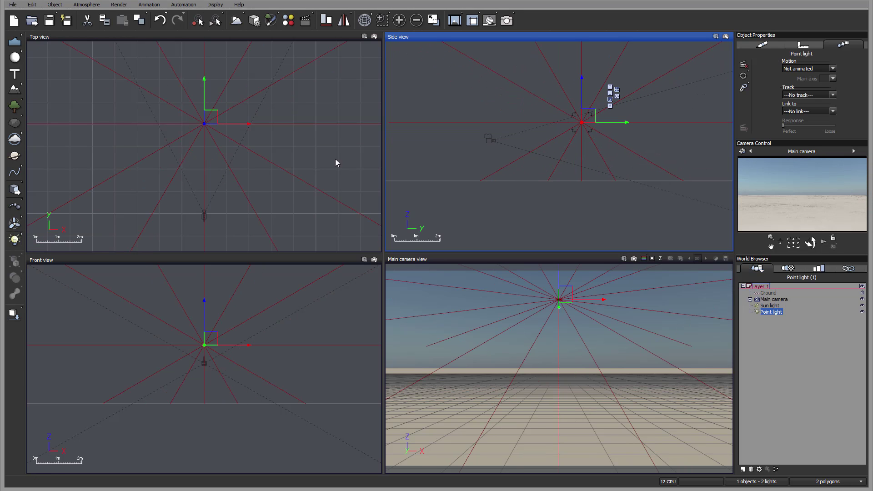
left_click(17, 238)
left_click(42, 248)
right_click_drag(652, 120, 489, 151)
left_click_drag(555, 205, 549, 140)
right_click_drag(422, 143, 546, 151)
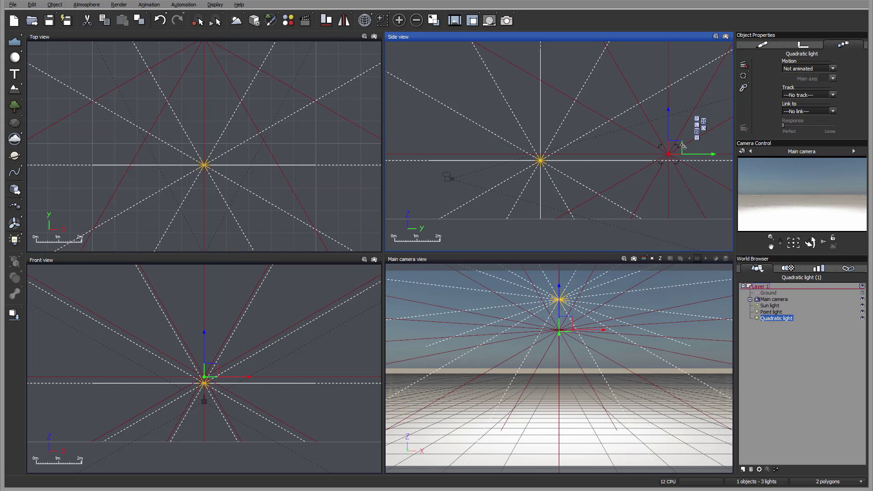
left_click_drag(681, 145, 678, 152)
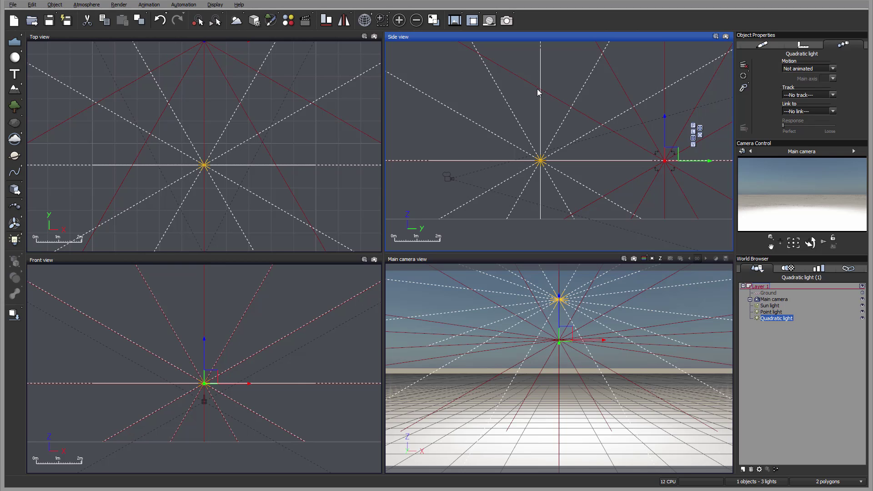
Step: Set the quadratic light's power to 5
left_click(759, 44)
double_click(821, 77)
type("10")
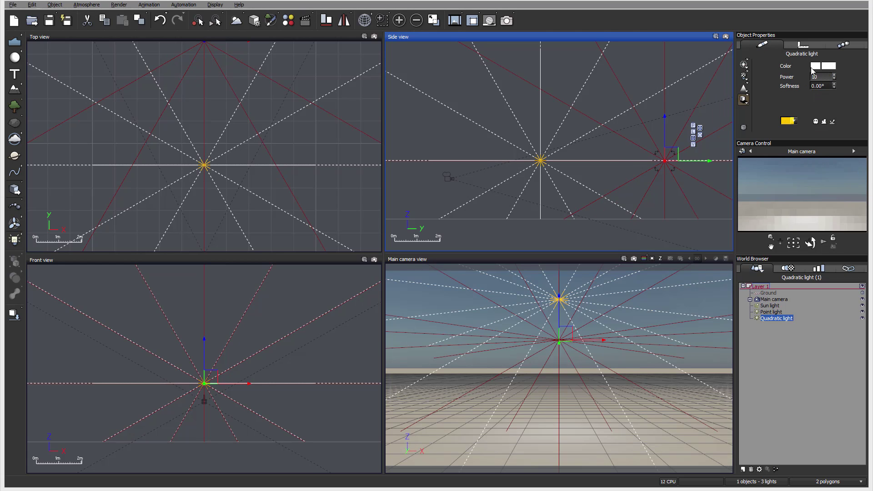
left_click(834, 79)
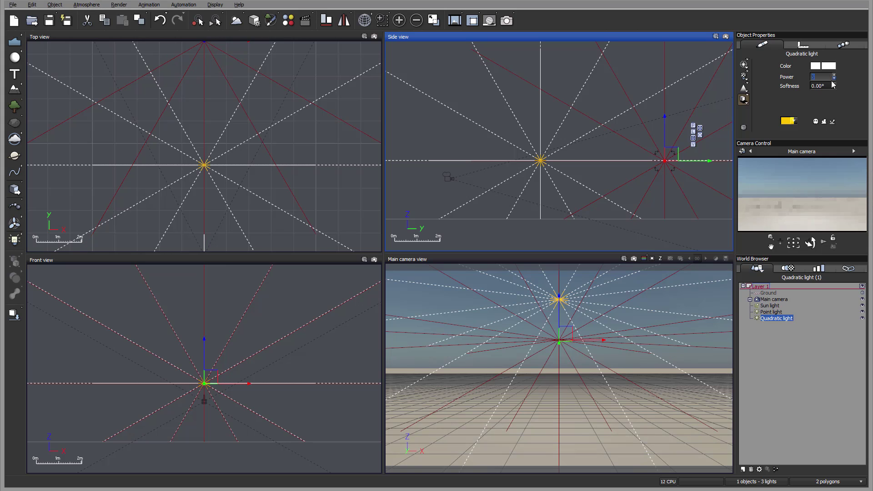
Step: Move the point light and the quadratic light apart in the Top view
left_click(774, 312)
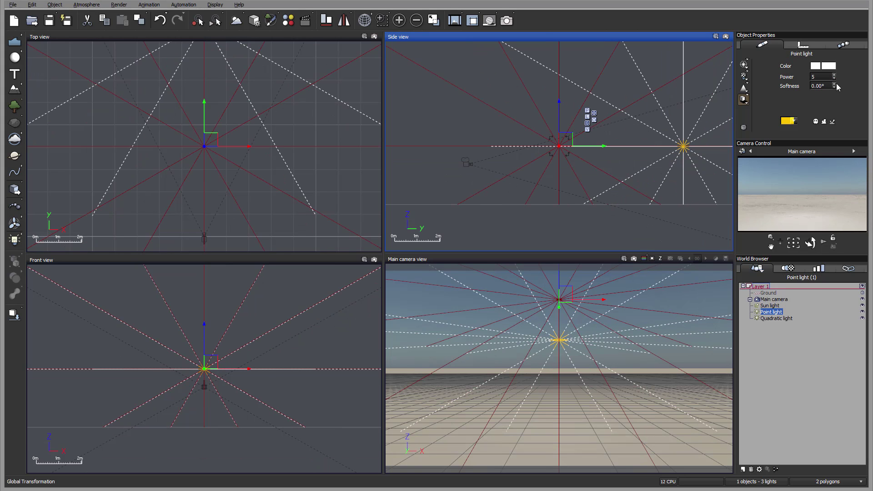
scroll(650, 114, "down", 3)
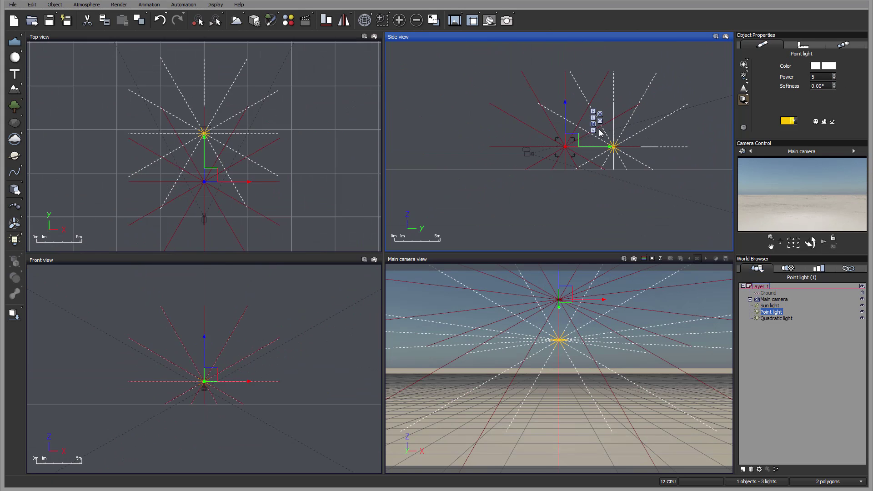
scroll(600, 137, "up", 3)
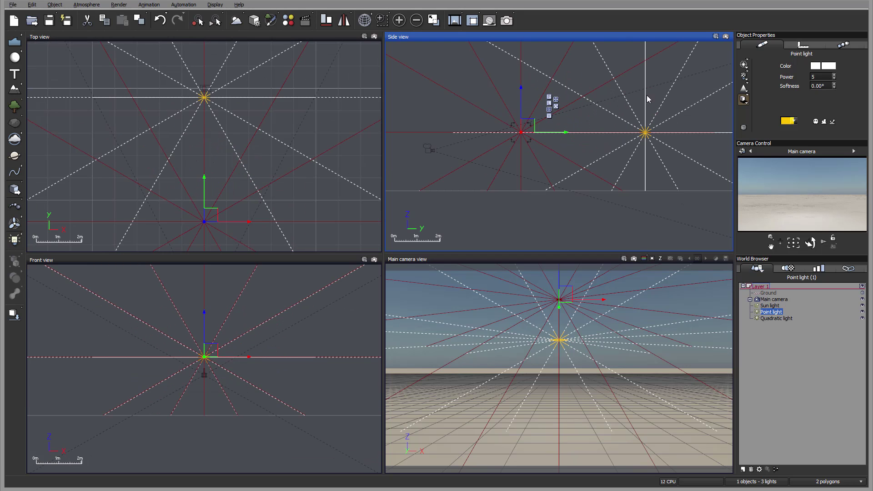
middle_click_drag(651, 91, 648, 98)
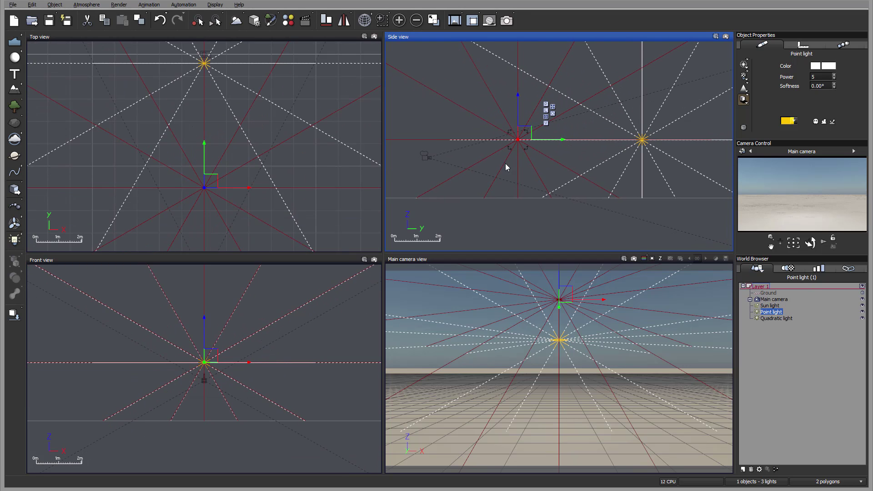
middle_click_drag(295, 122, 418, 161)
middle_click_drag(352, 114, 321, 84)
left_click_drag(303, 190, 171, 115)
middle_click_drag(246, 121, 285, 168)
left_click(335, 119)
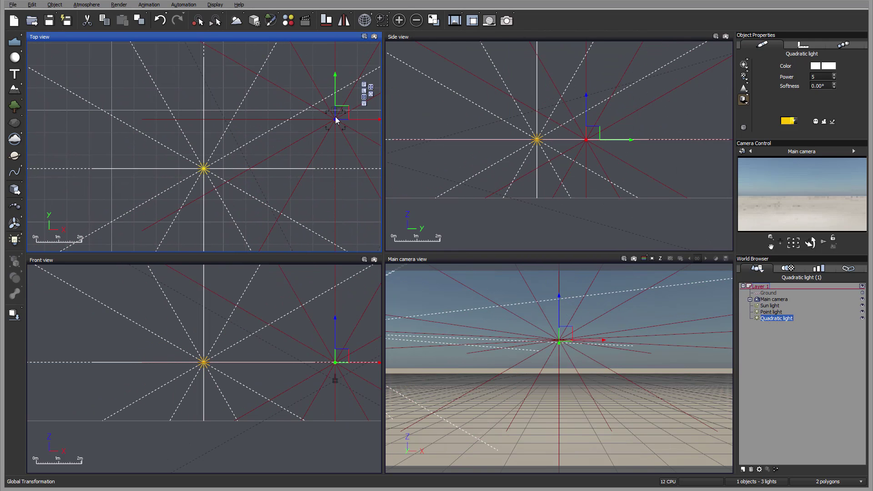
left_click_drag(342, 116, 216, 85)
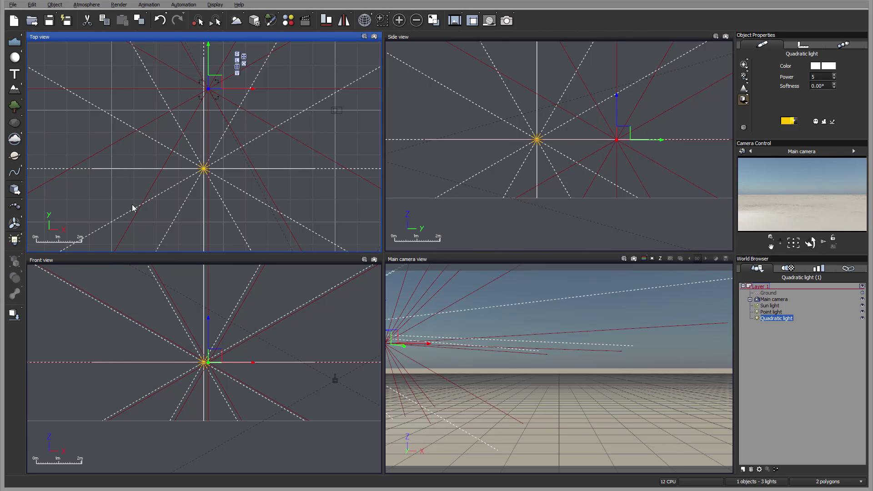
Step: Add a spot light and a quadratic spot, placing both high above the ground
left_click(13, 239)
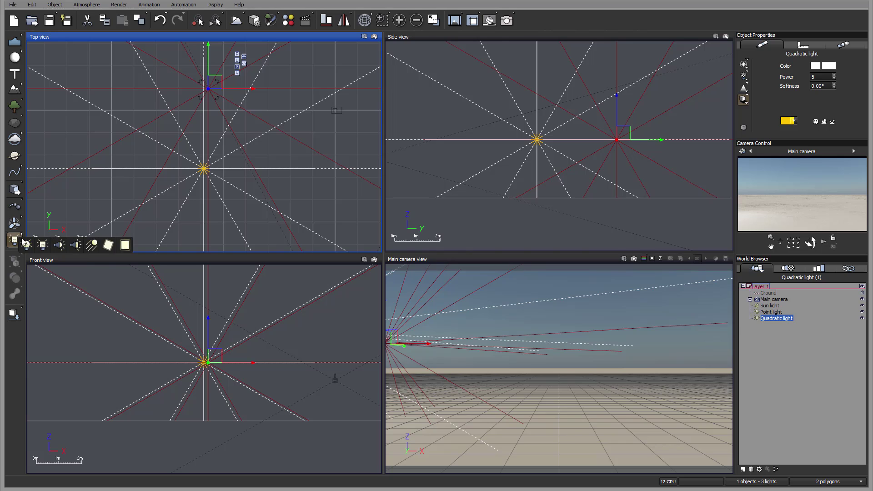
left_click(58, 244)
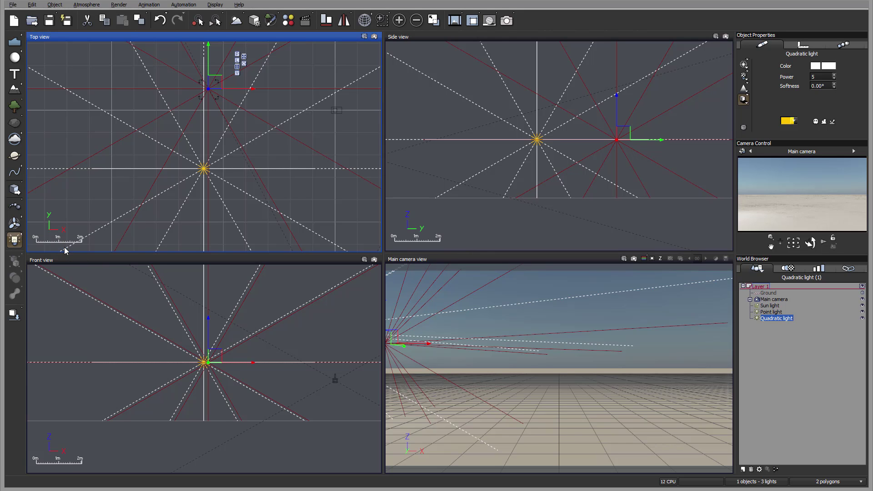
left_click_drag(578, 122, 595, 75)
left_click(14, 239)
left_click(75, 245)
left_click_drag(565, 137, 621, 63)
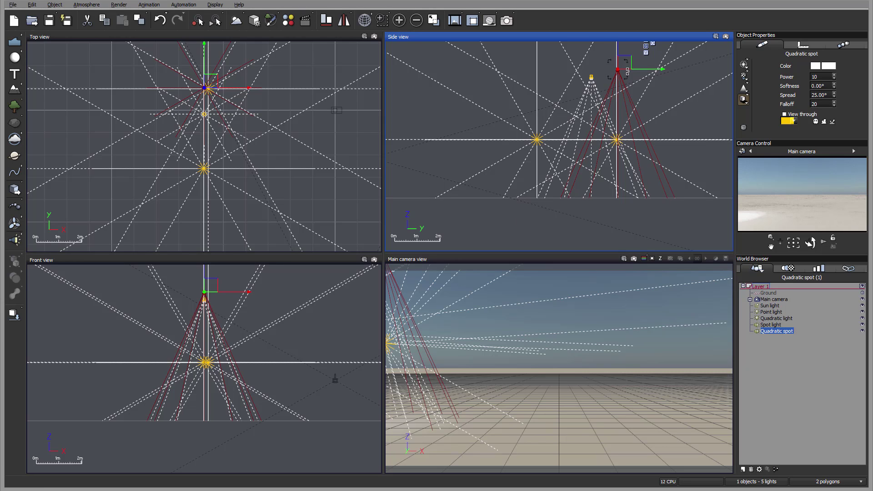
left_click_drag(626, 68, 626, 76)
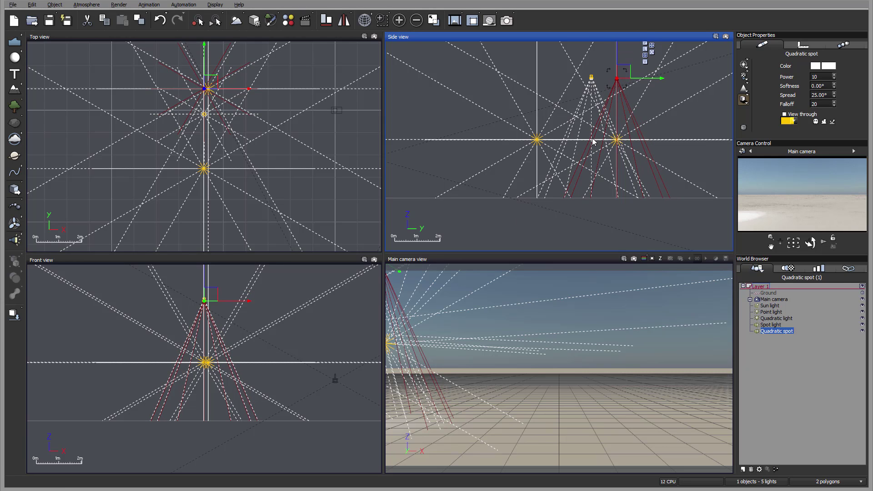
Step: Aim the quadratic spot through its own view, shift it right and set spread to 90°
left_click(794, 115)
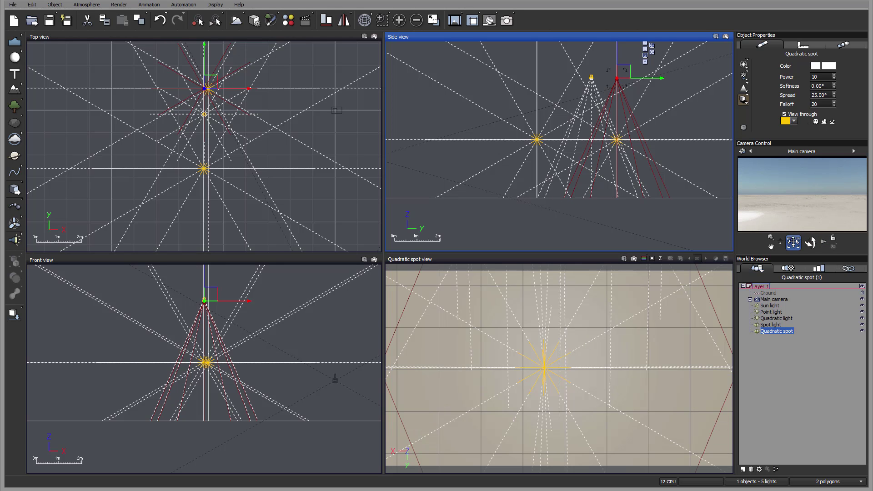
mouse_move(793, 243)
left_mouse_down()
mouse_move(794, 225)
mouse_move(818, 225)
mouse_move(813, 237)
mouse_move(802, 226)
mouse_move(787, 244)
left_mouse_up()
left_click(784, 114)
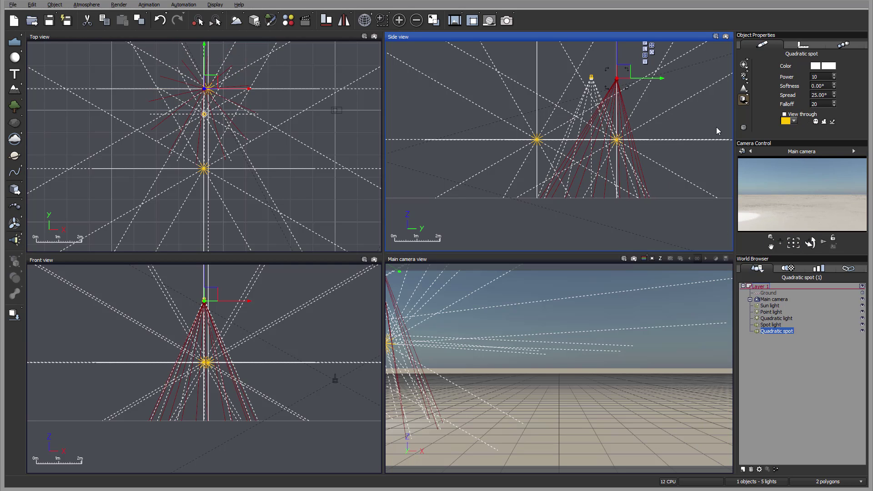
left_click_drag(623, 73, 639, 74)
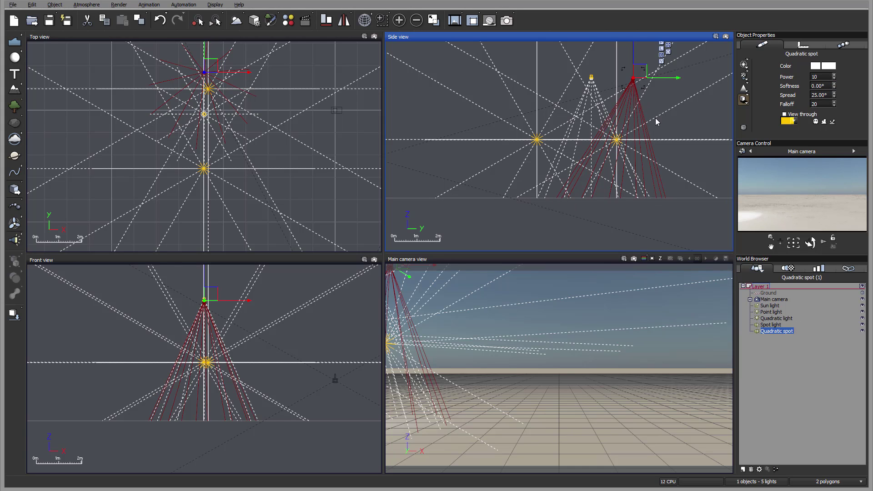
mouse_move(833, 94)
left_mouse_down()
mouse_move(833, 63)
mouse_move(834, 95)
mouse_move(834, 86)
left_mouse_up()
left_click(774, 312)
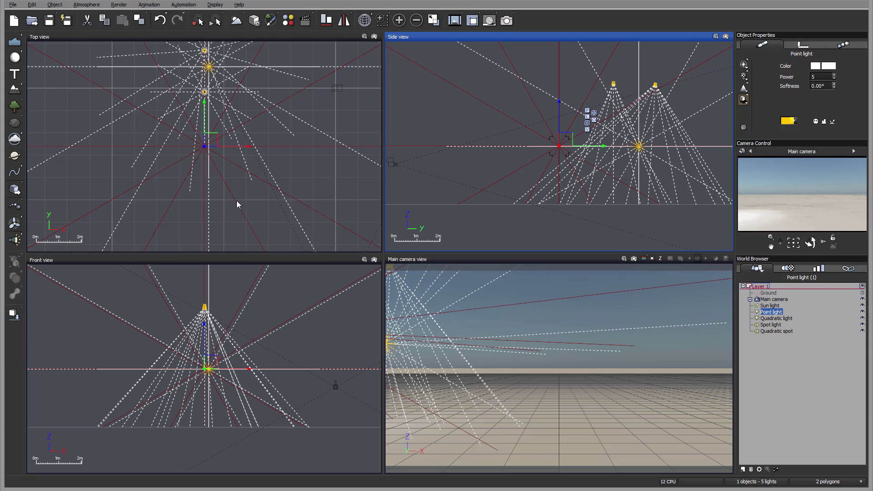
left_click_drag(19, 239, 89, 247)
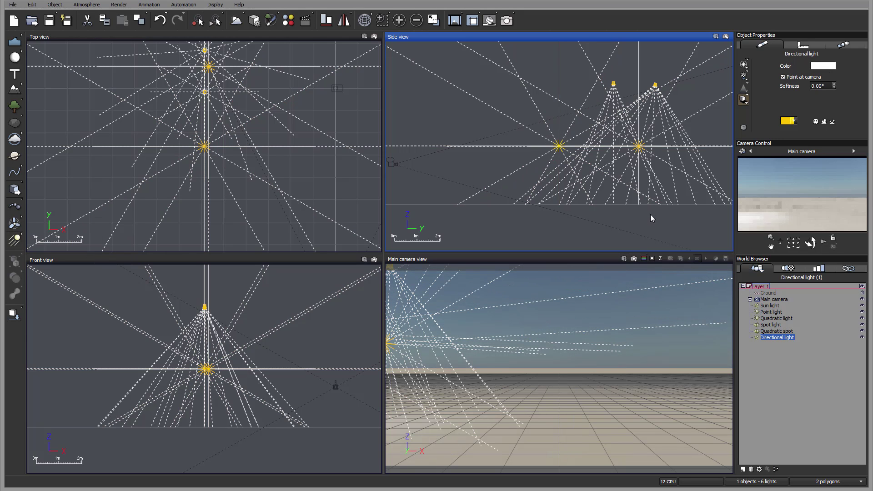
Step: Move the new directional light toward the upper right in the Side view
scroll(493, 161, "down", 3)
scroll(493, 161, "up", 3)
left_click_drag(502, 76, 436, 134)
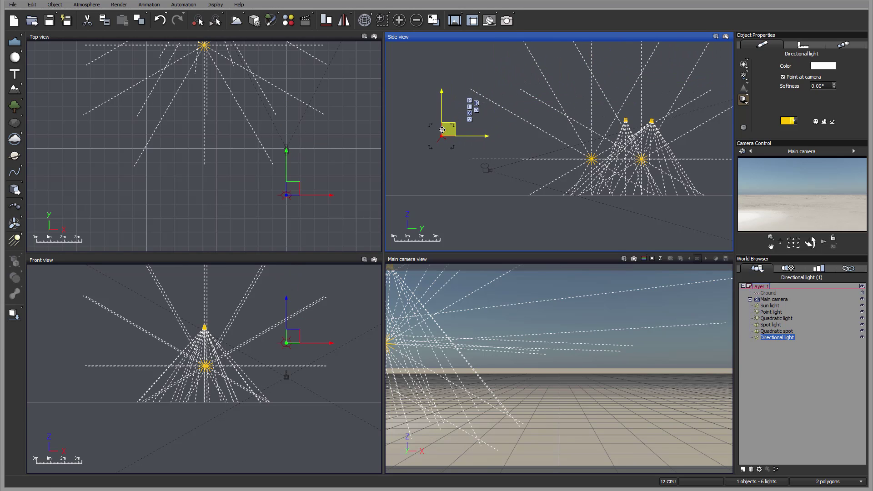
Step: Lower the sun light in the Side view
left_click(770, 306)
right_click_drag(556, 158, 583, 132)
scroll(582, 132, "down", 15)
scroll(582, 132, "down", 5)
scroll(582, 132, "up", 4)
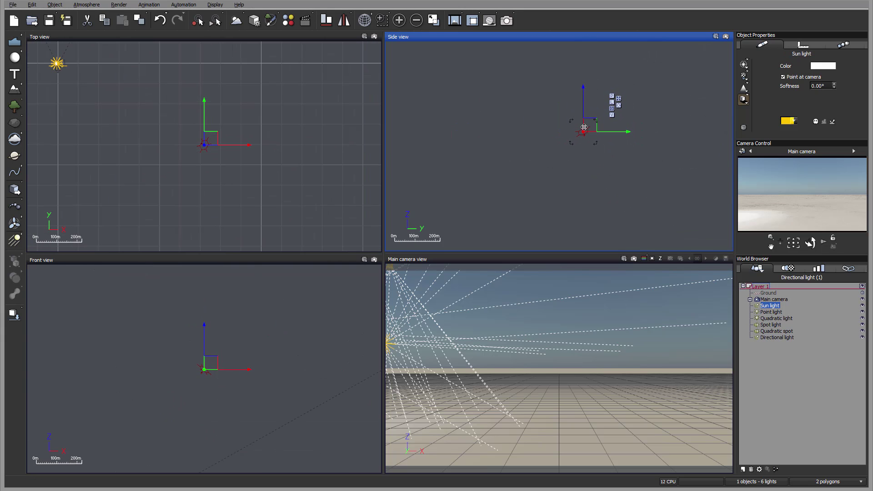
left_click_drag(590, 126, 596, 179)
Step: Reposition the directional light down beside the other lights and deselect it
left_click(776, 337)
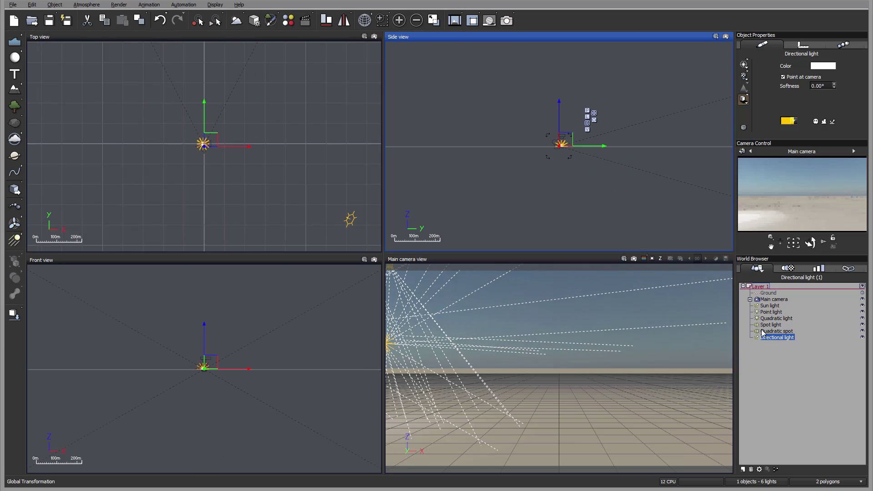
scroll(569, 141, "up", 4)
scroll(569, 141, "up", 5)
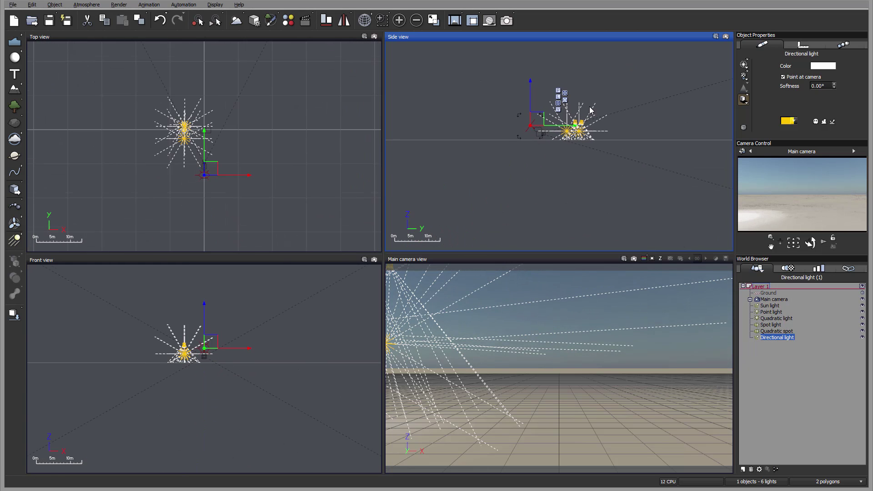
left_click_drag(535, 120, 532, 84)
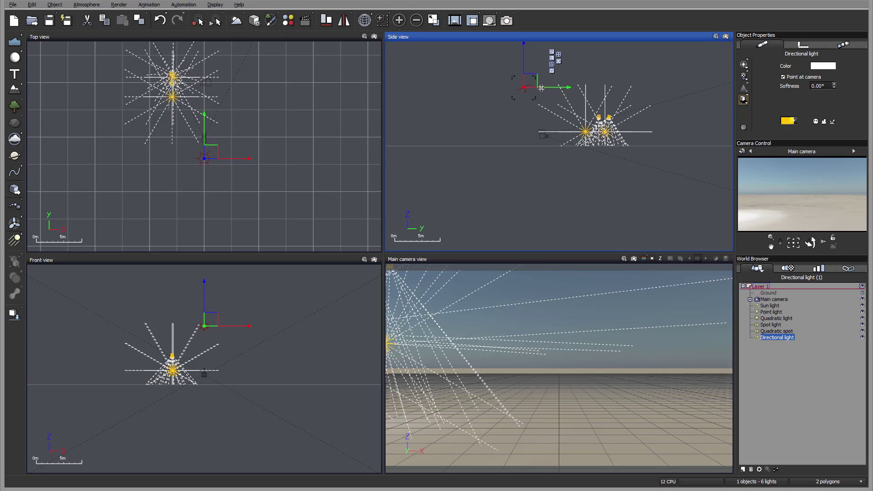
left_click_drag(530, 81, 514, 120)
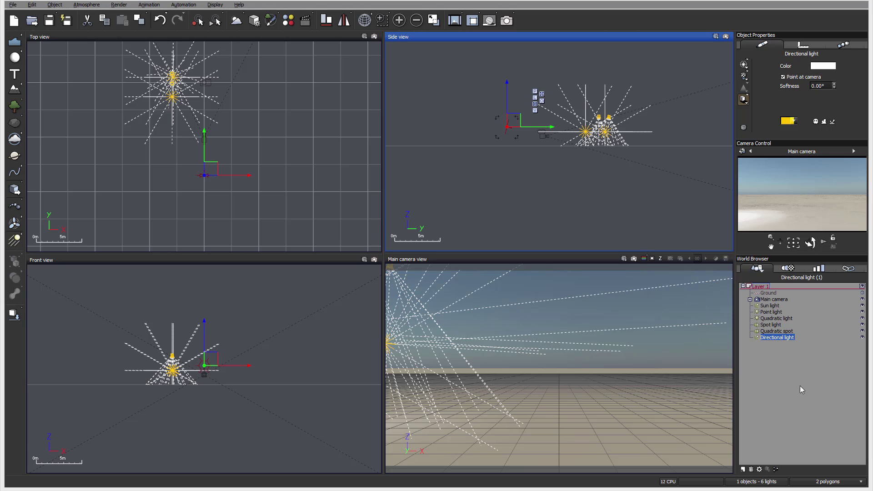
left_click(787, 348)
Step: Delete the five earlier lights, from Point light to Directional light
left_click(768, 312)
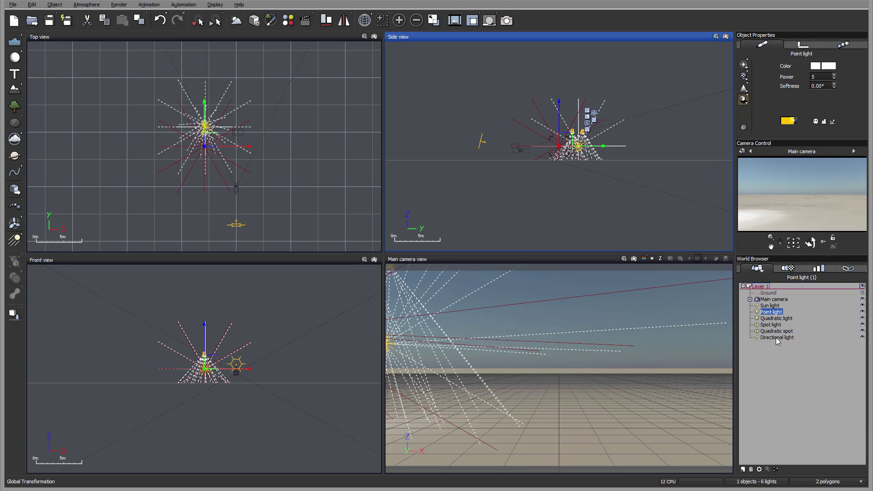
left_click(780, 338, "shift")
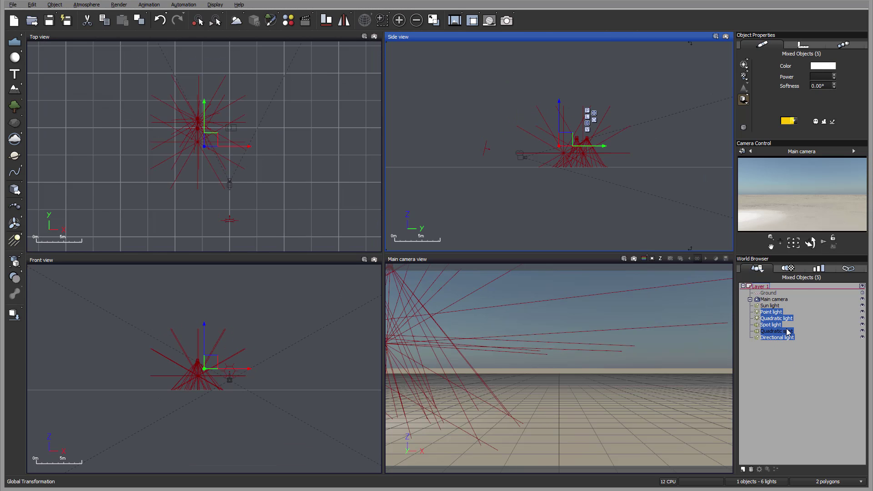
key("Delete")
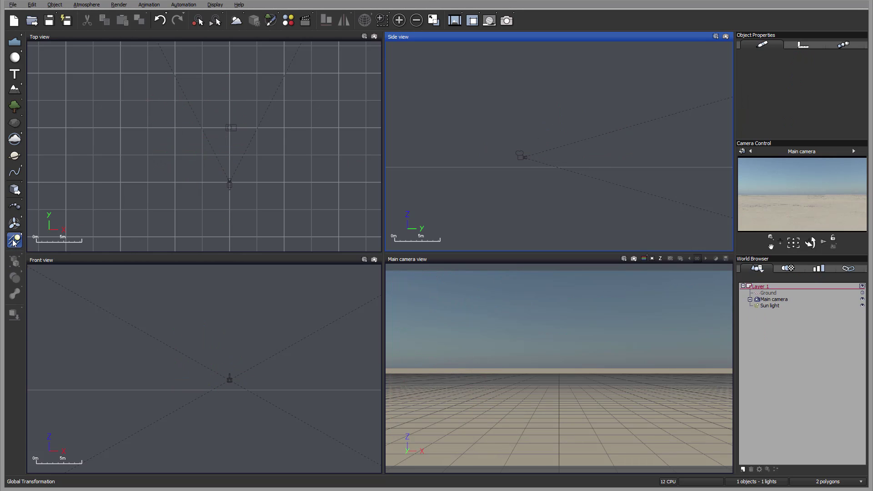
Step: Add a light panel and position it above the ground in front of the camera
left_click_drag(14, 243, 107, 245)
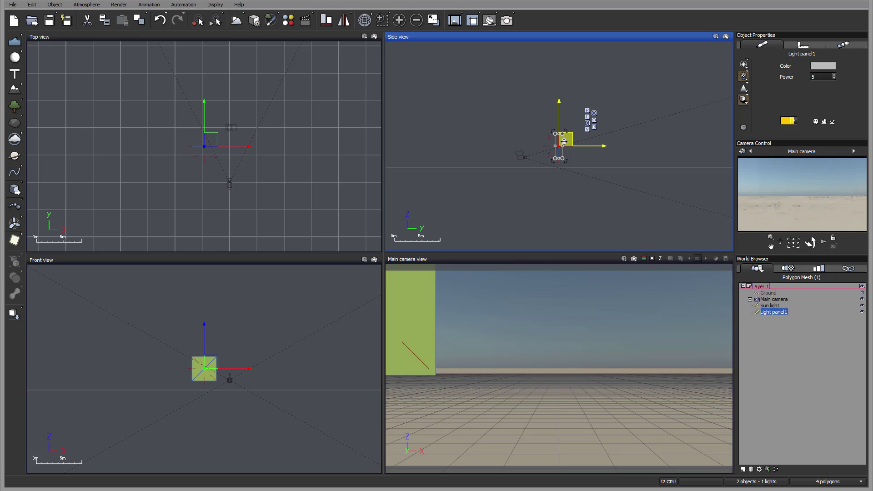
left_click_drag(566, 139, 586, 145)
right_click_drag(162, 105, 229, 127)
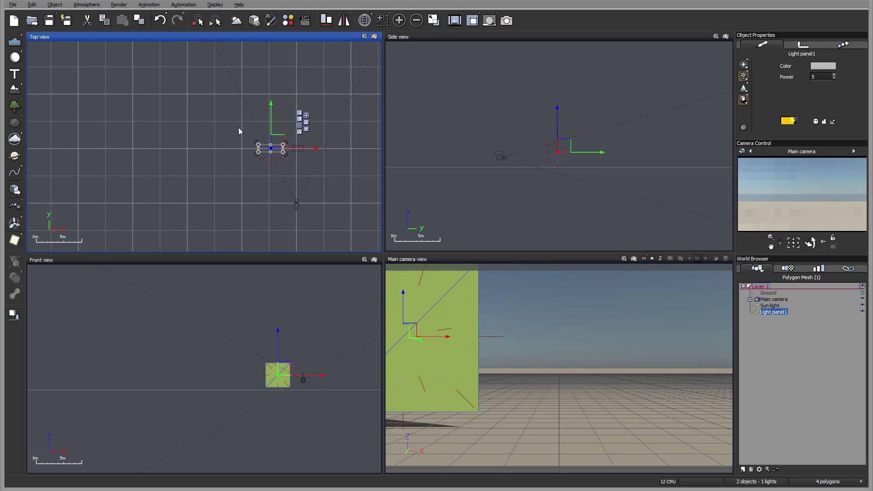
left_click_drag(276, 139, 295, 139)
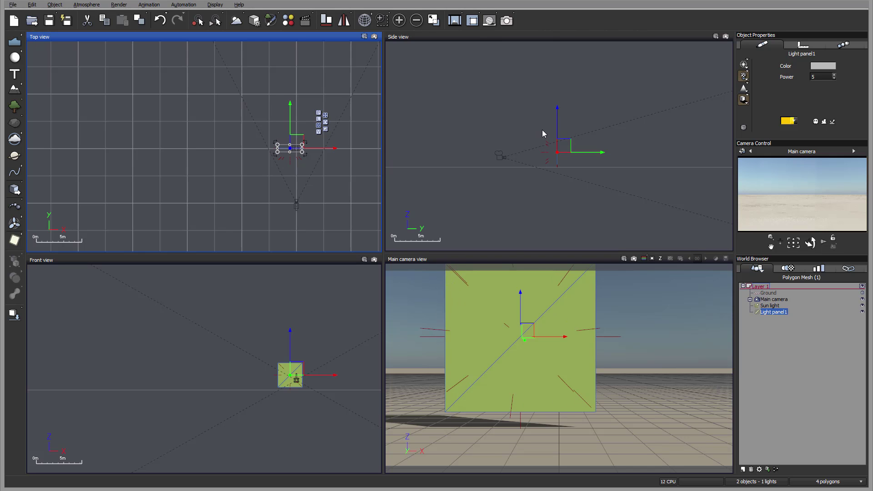
scroll(553, 139, "up", 2)
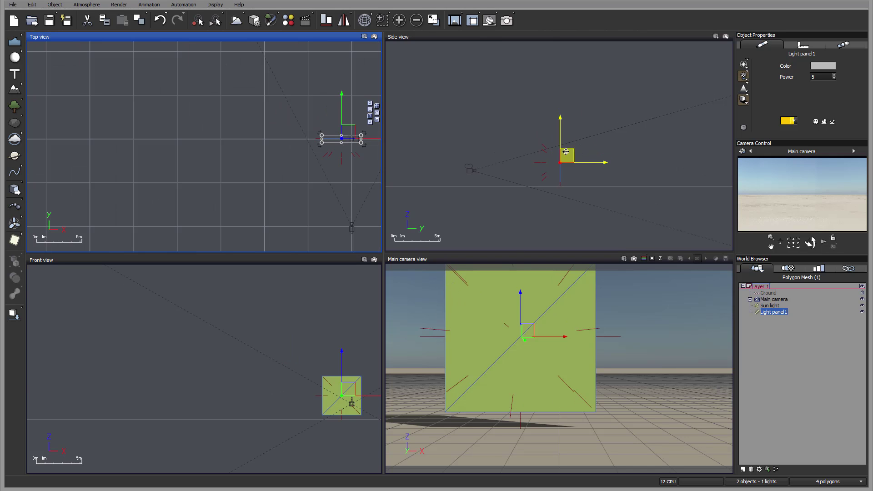
left_click_drag(560, 150, 576, 142)
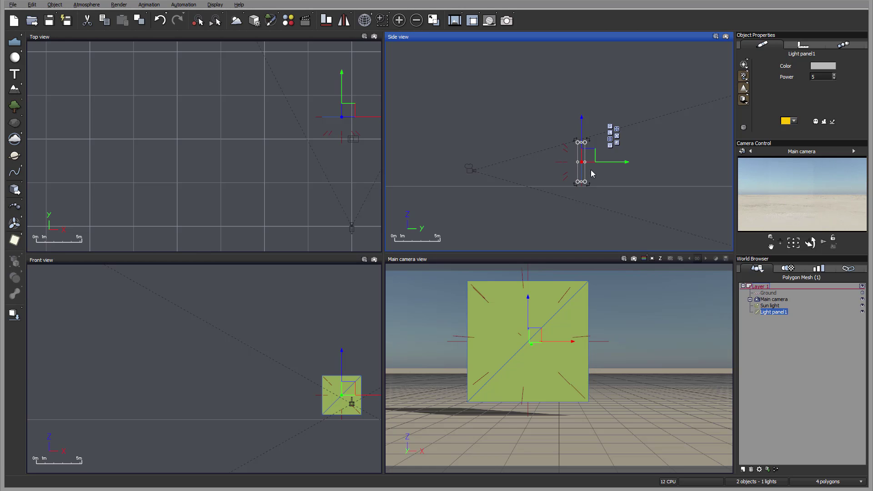
Step: Set the light panel's power to 15
left_click(834, 75)
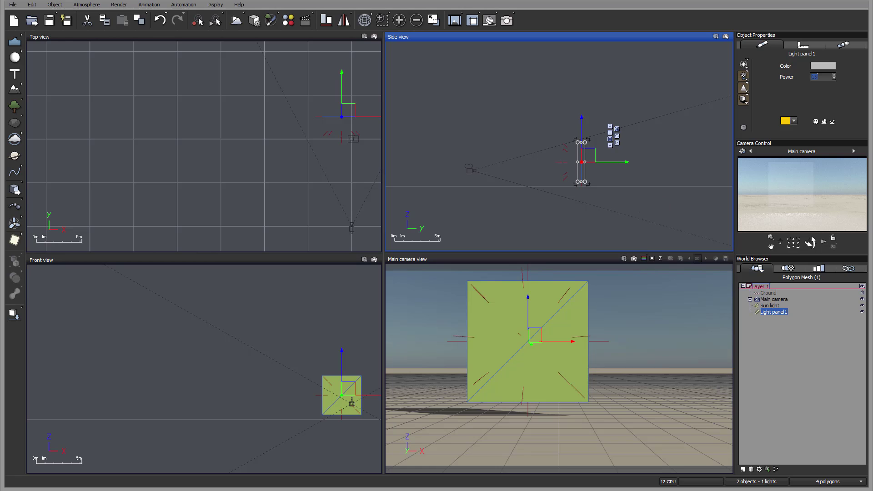
key("Return")
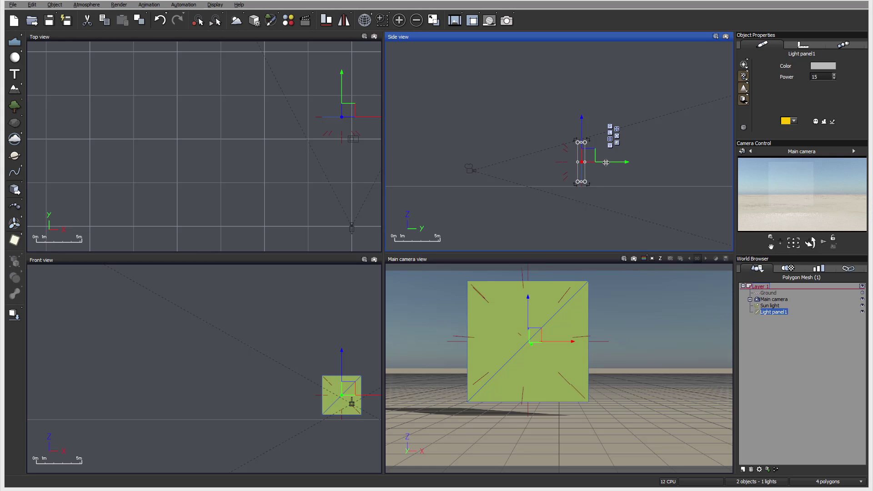
left_click(581, 151)
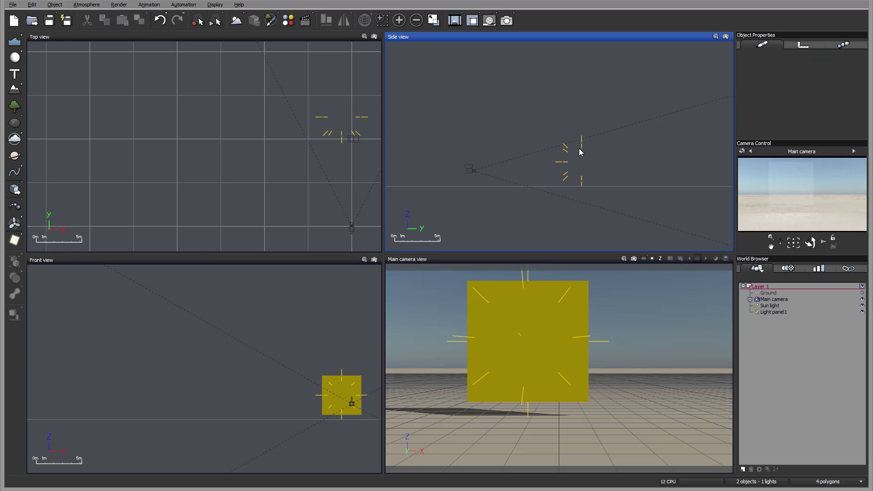
Step: Reselect Light panel1 and adjust its height with the Side view handles
left_click(773, 312)
left_click_drag(560, 127, 579, 140)
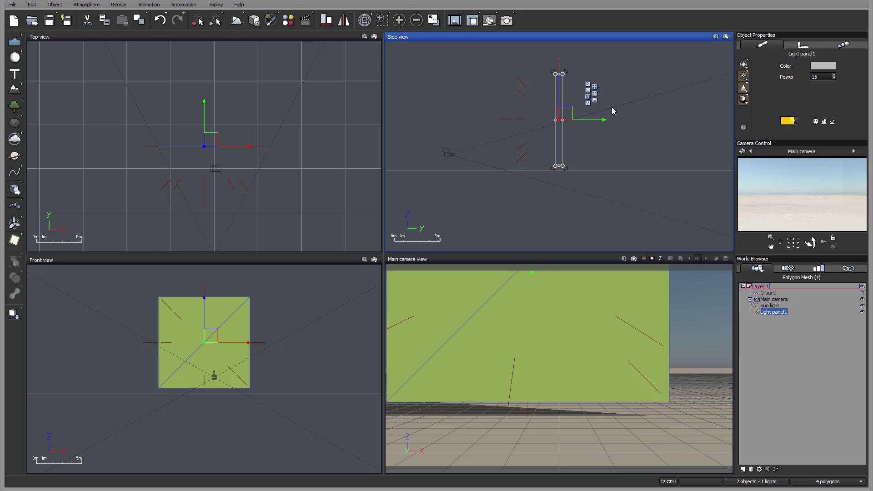
left_click_drag(563, 74, 575, 87)
Step: Delete the light panel and add a Daylight Portal shifted up and right in the Top view
key("Delete")
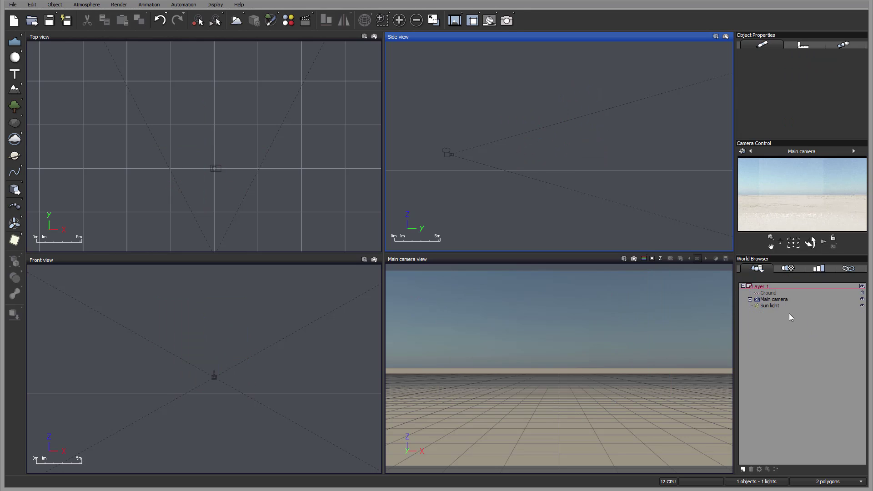
left_click(14, 240)
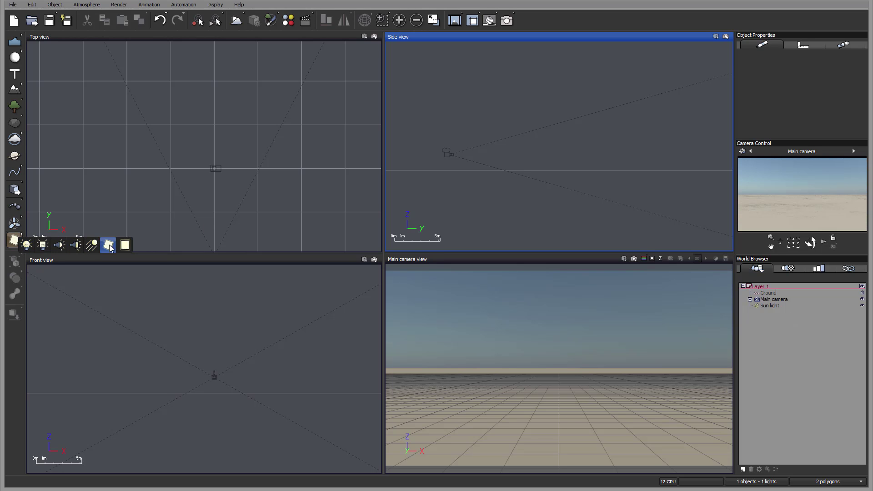
left_click(124, 246)
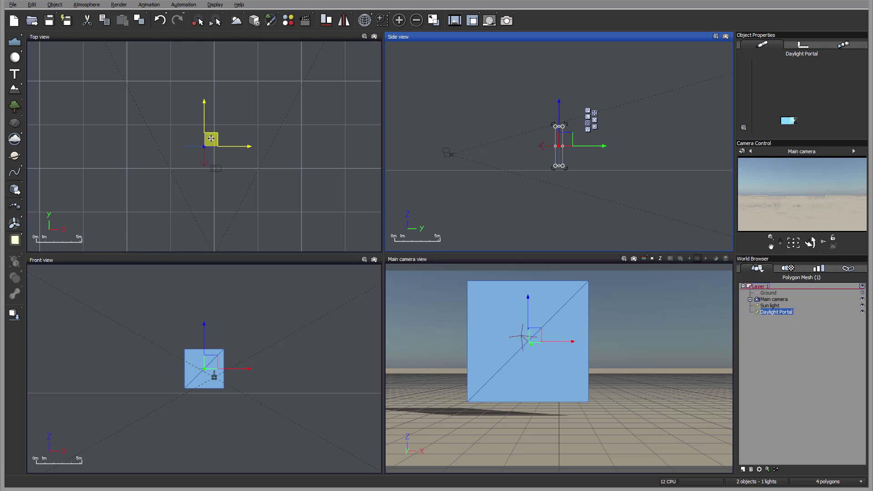
left_click_drag(211, 139, 246, 118)
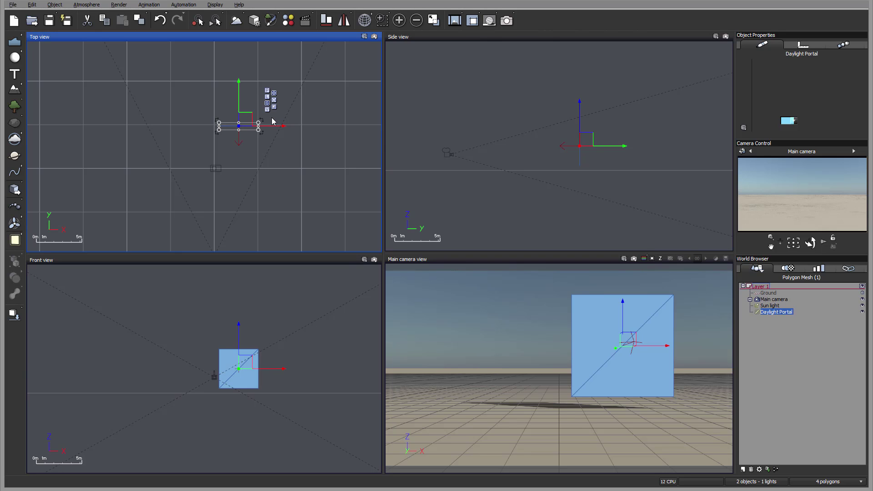
Step: Shift the Daylight Portal right and add a cube flattened into a thin wall slab
left_click_drag(247, 119, 287, 110)
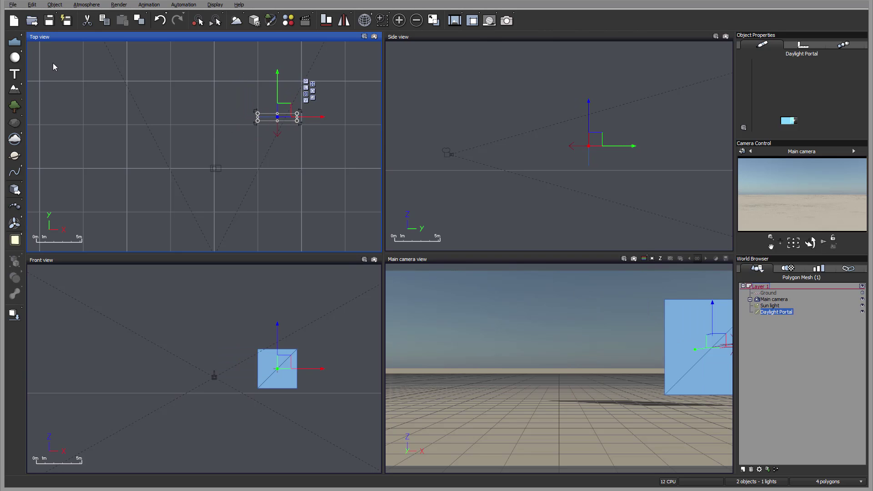
left_click_drag(15, 58, 59, 62)
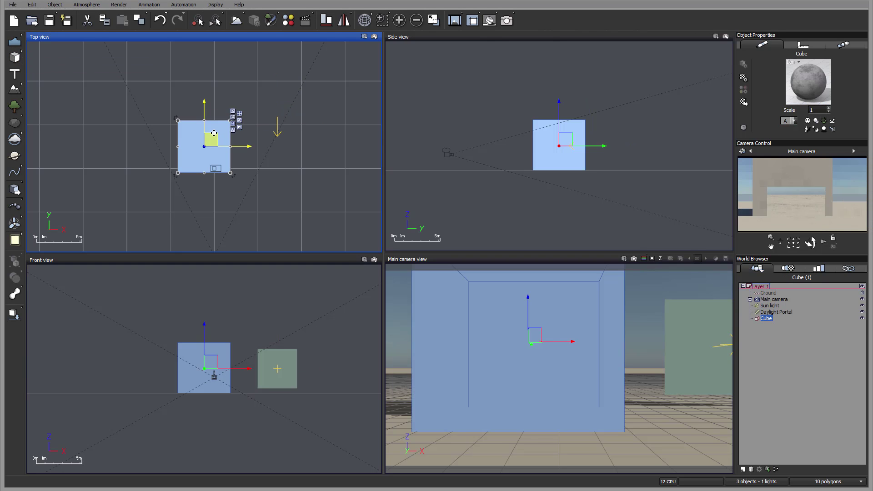
left_click_drag(213, 132, 232, 102)
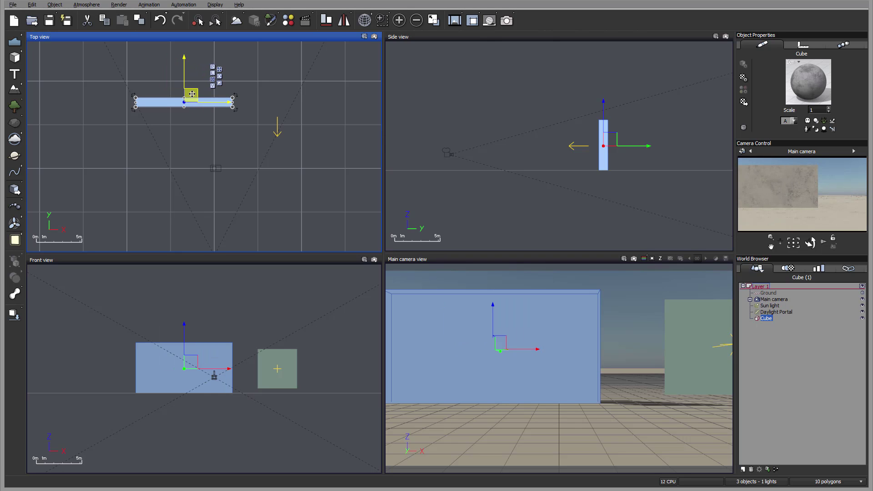
Step: Duplicate the slab twice and arrange the three walls into a C-shaped room
key("ctrl+d")
left_click_drag(184, 65, 182, 118)
key("ctrl+d")
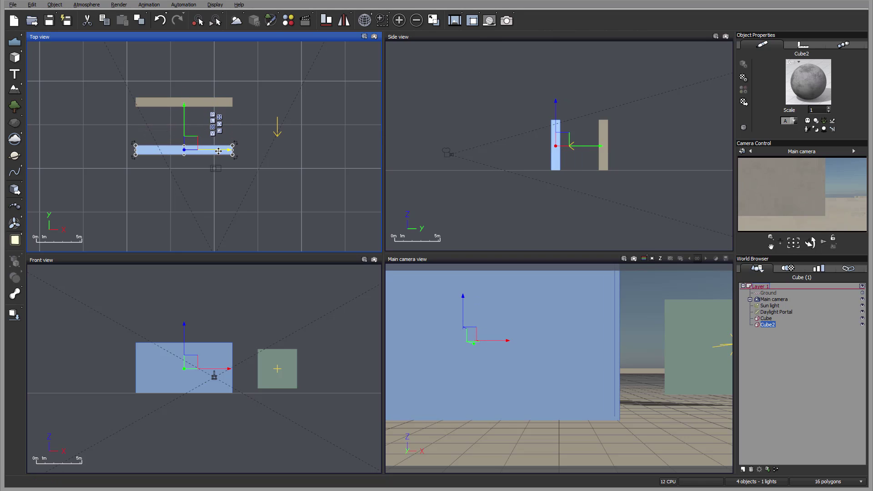
left_click_drag(224, 150, 147, 92)
left_click_drag(145, 141, 139, 104)
left_click(218, 103)
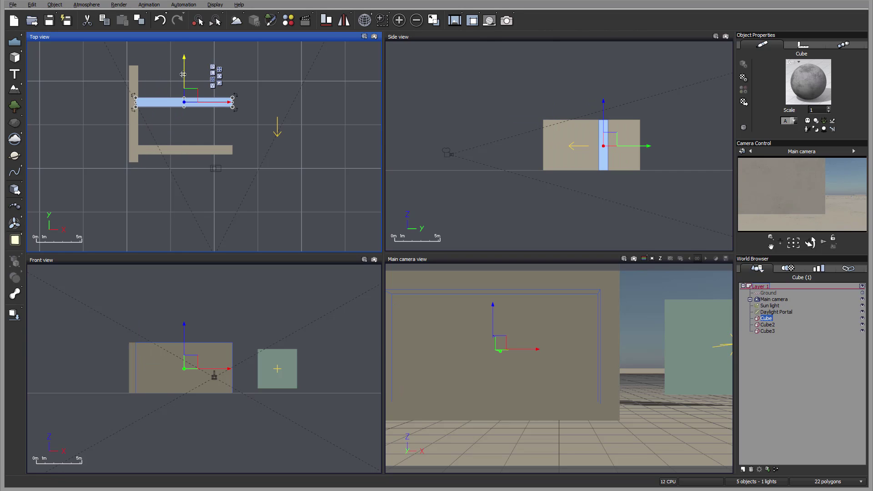
left_click_drag(183, 77, 183, 44)
left_click(184, 150)
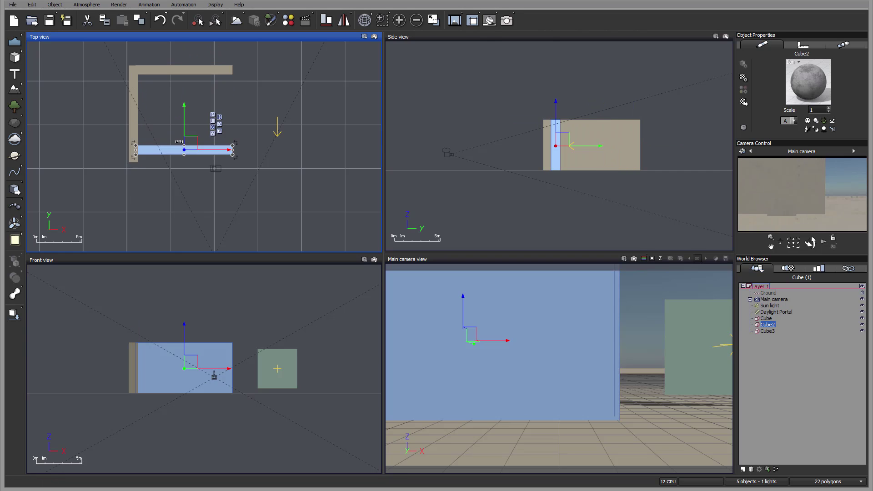
left_click_drag(185, 121, 185, 126)
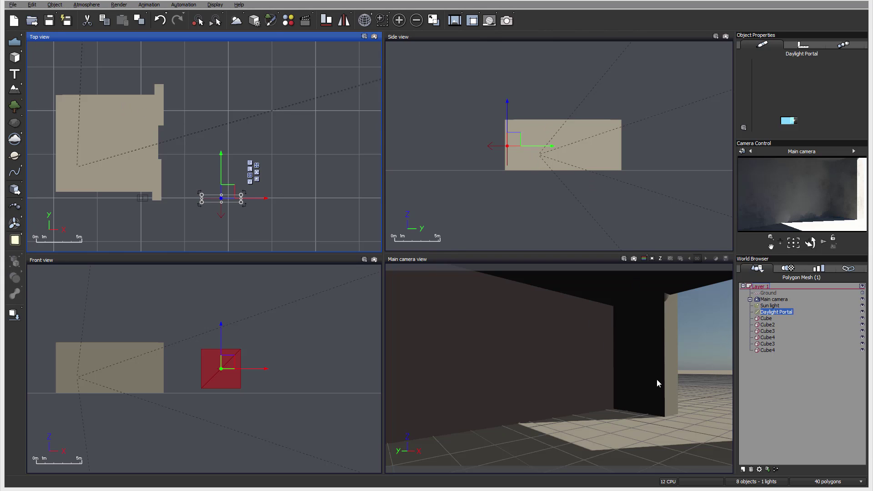
Step: Rotate the Daylight Portal 90° and slide it into the room's open wall gap
right_click_drag(252, 142, 333, 135)
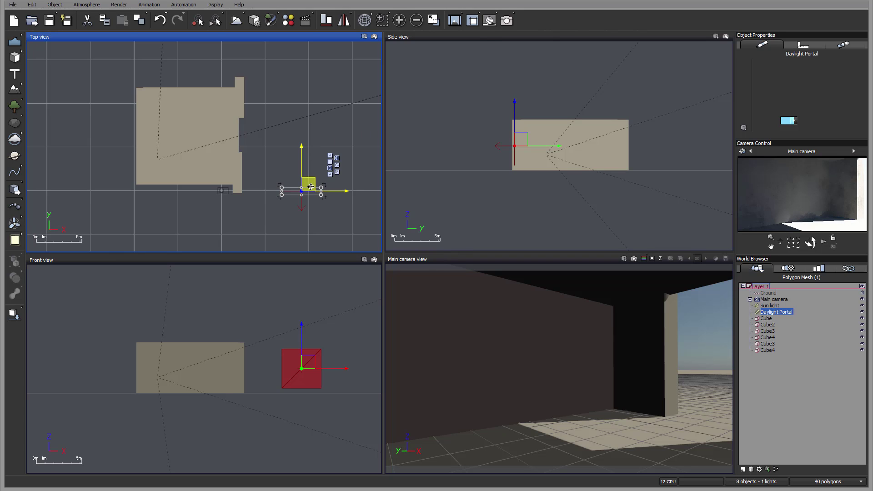
left_click_drag(311, 187, 283, 124)
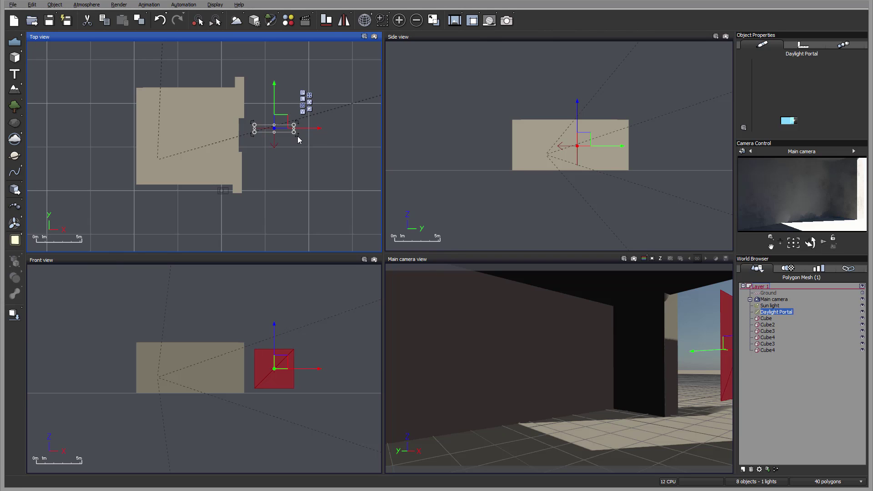
left_click(299, 138)
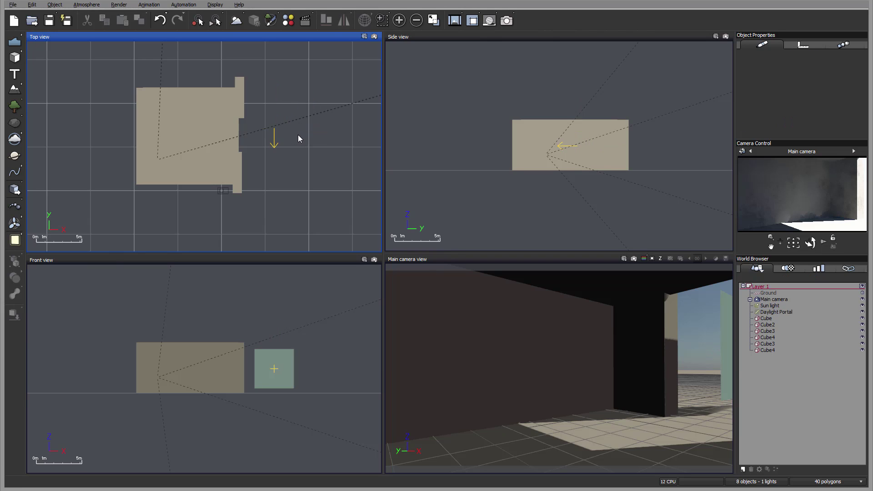
left_click(765, 312)
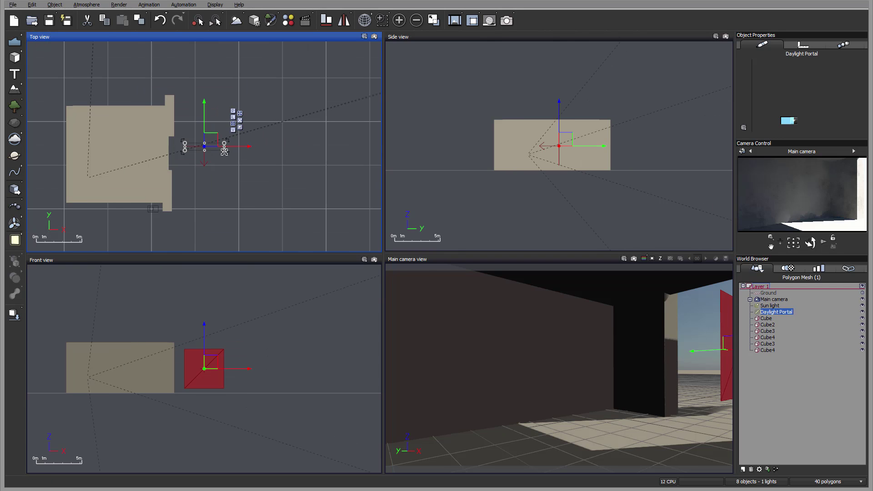
left_click_drag(224, 152, 194, 173)
left_click(198, 179)
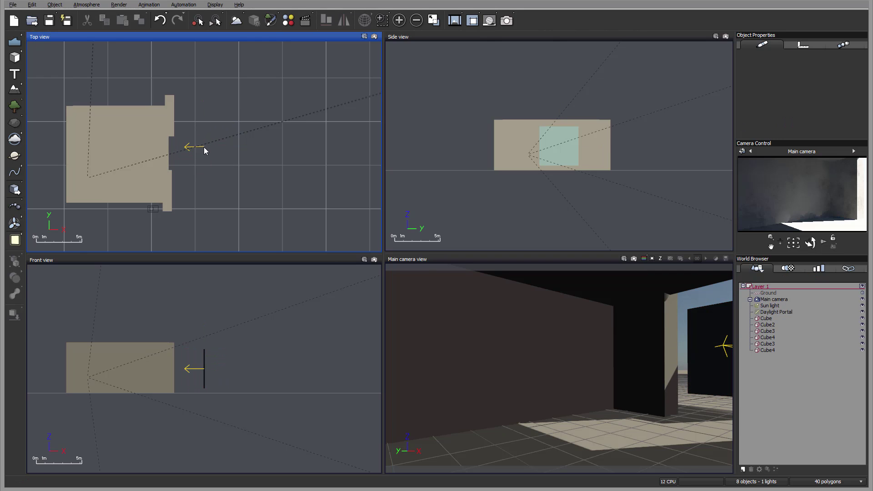
left_click(789, 313)
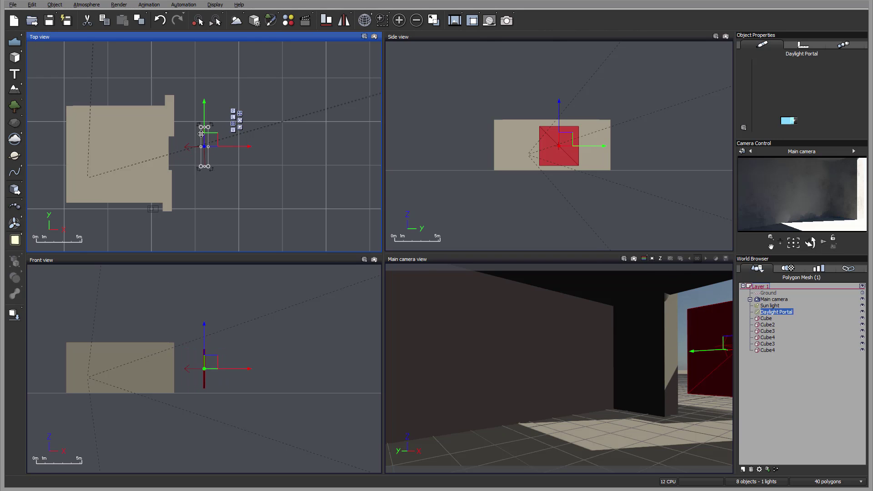
left_click_drag(184, 145, 178, 148)
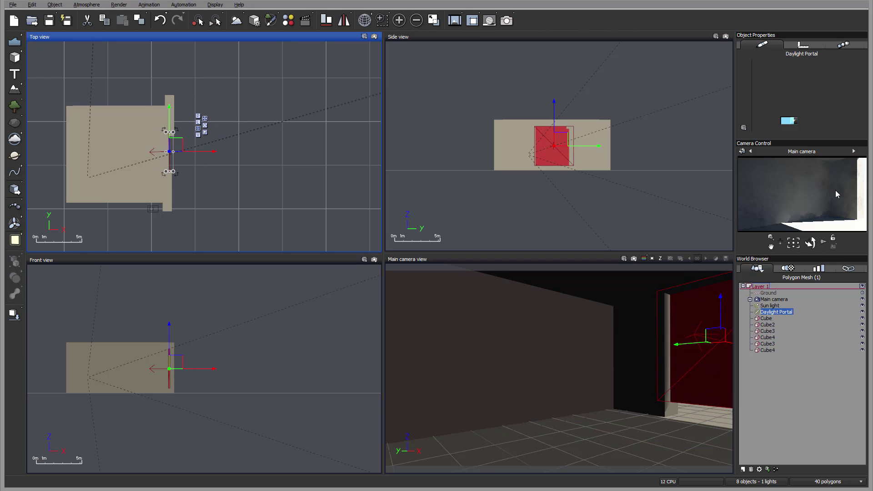
Step: Lower the Daylight Portal to the ground and make it taller in the Side view
middle_click_drag(560, 149, 575, 124)
scroll(575, 125, "up", 5)
left_click_drag(577, 104, 579, 116)
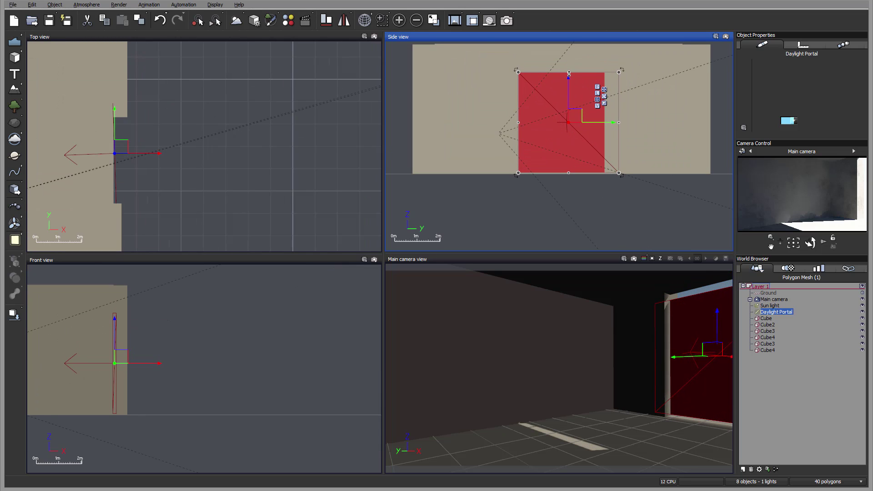
left_click_drag(563, 73, 563, 60)
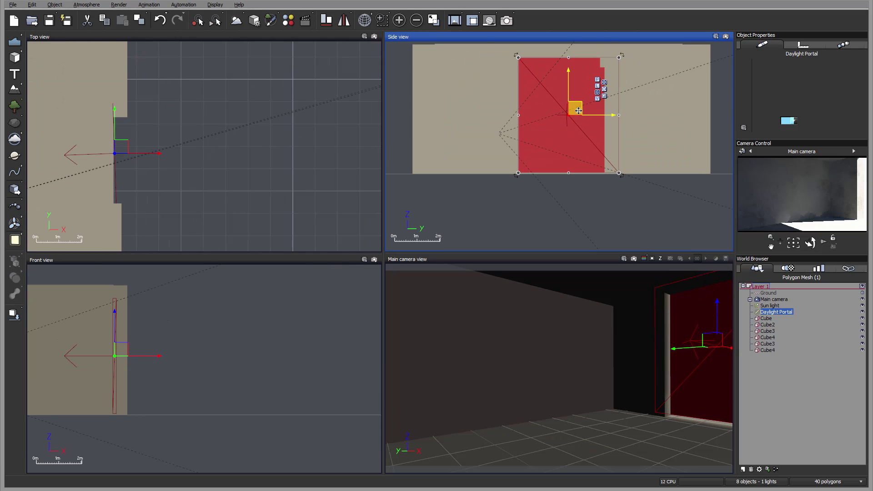
left_click_drag(578, 109, 579, 112)
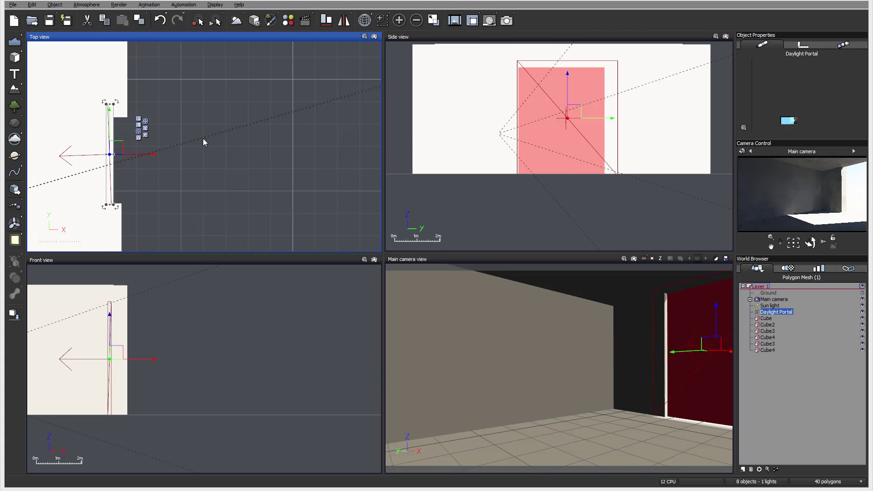
Step: Show the fifth stacked render of the room in the Render Display
right_click_drag(222, 122, 302, 121)
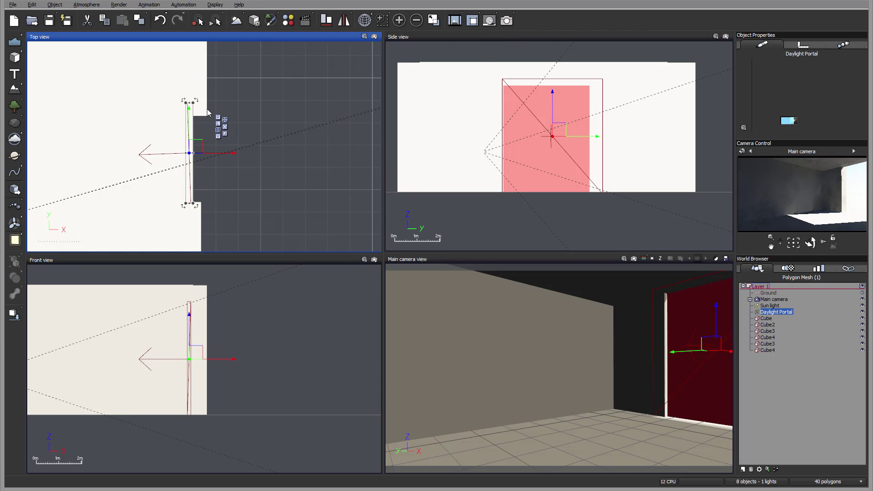
left_click(454, 20)
left_click(538, 364)
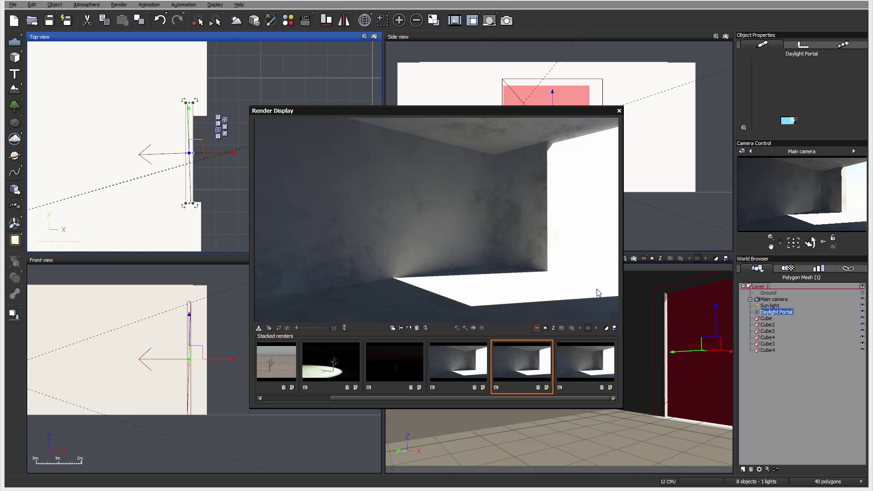
Step: Flip between the fifth and sixth stacked renders to compare the daylight results
left_click(578, 359)
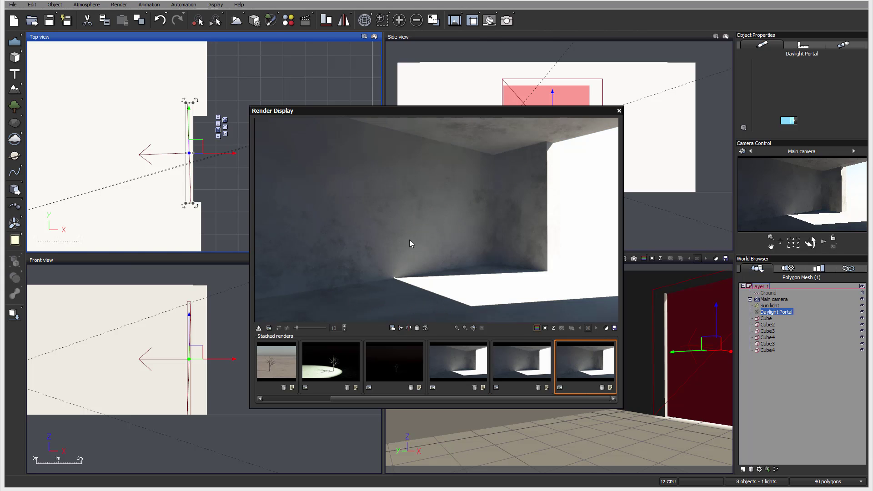
left_click(526, 370)
left_click(583, 366)
left_click(513, 353)
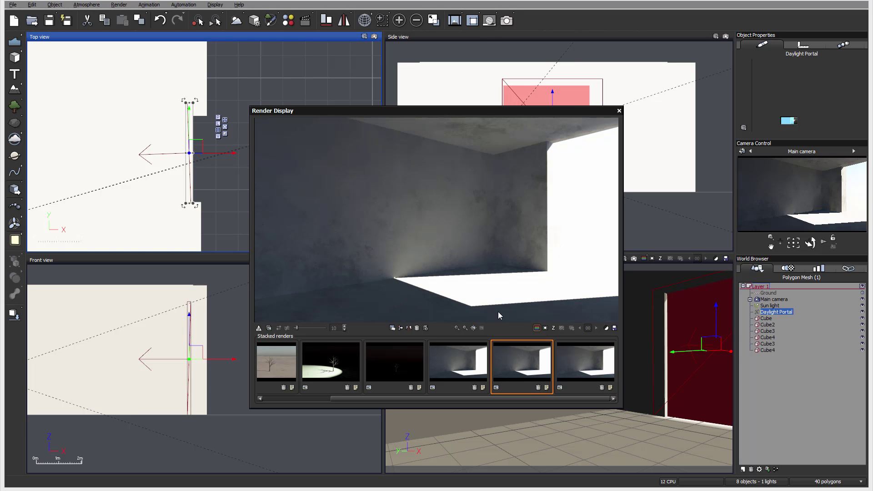
Step: Close the render results, then shift the daylight portal and rotate it slightly clockwise into the room's opening
left_click(619, 111)
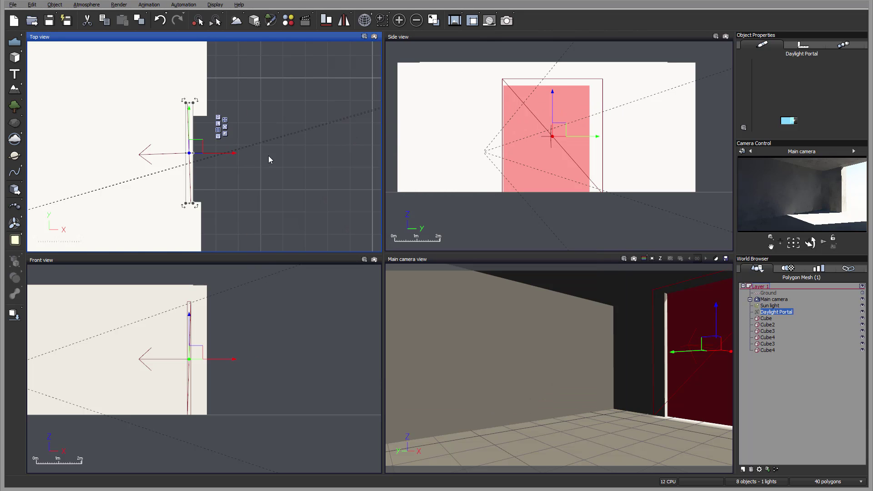
right_click_drag(265, 160, 331, 164)
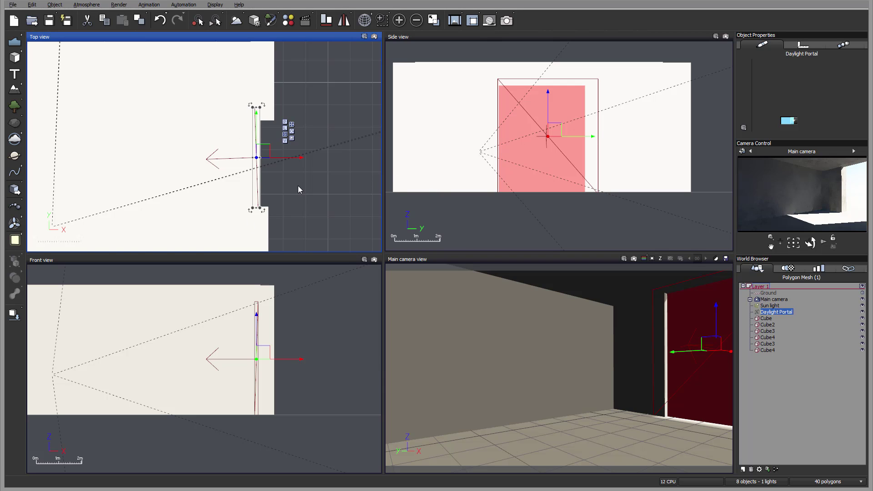
right_click_drag(299, 188, 332, 197)
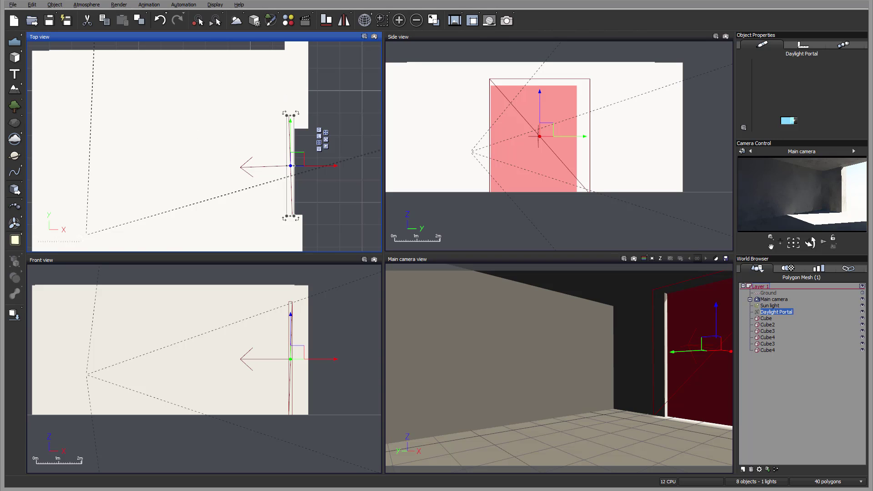
right_click_drag(339, 155, 355, 159)
left_click_drag(310, 163, 313, 165)
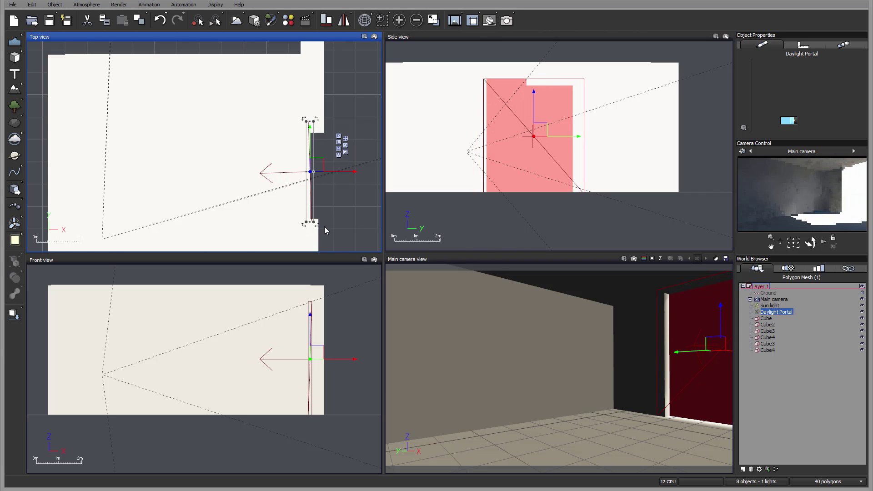
left_click_drag(316, 223, 314, 224)
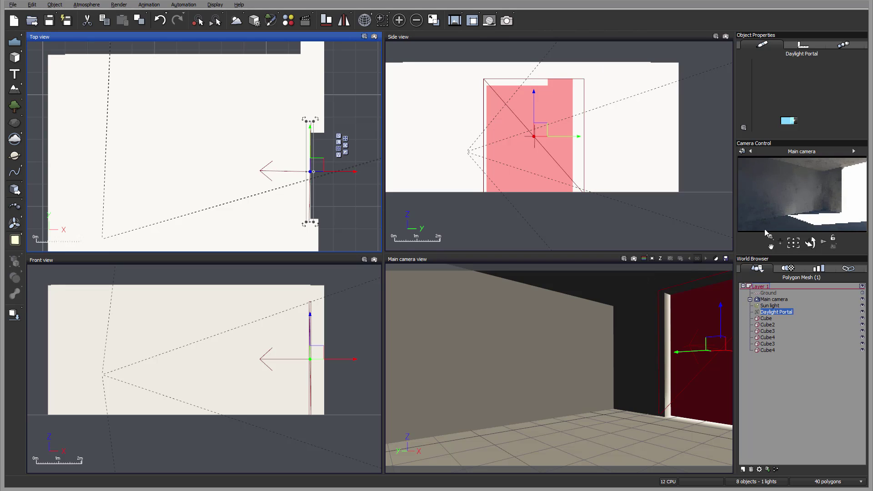
left_click_drag(320, 171, 321, 173)
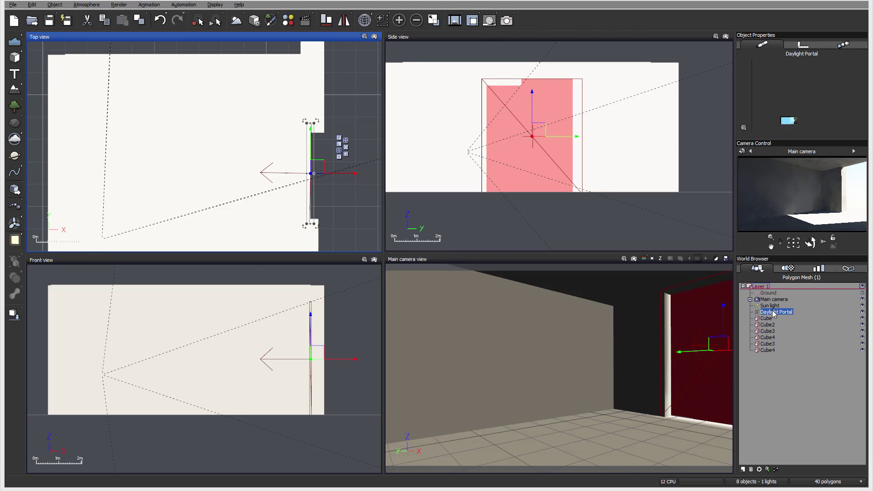
Step: Delete the Daylight Portal and the room cubes, leaving wall Cube4 selected
left_click(768, 344, "shift")
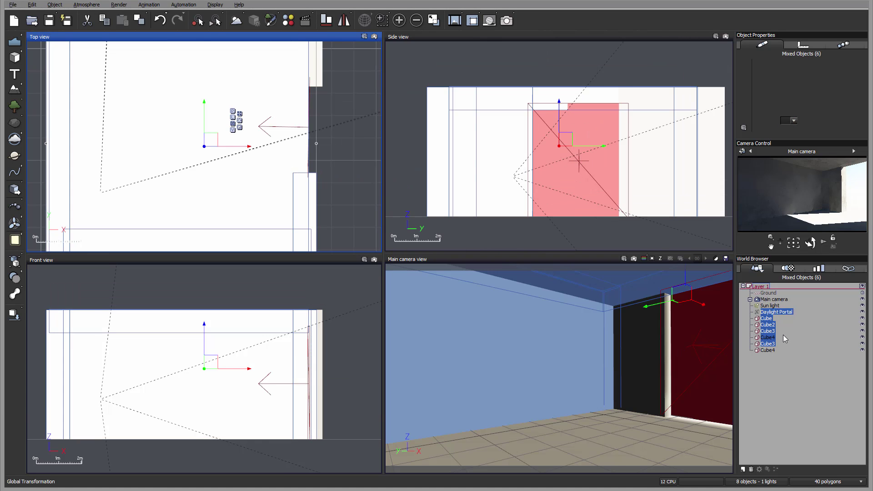
key("Delete")
left_click(319, 116)
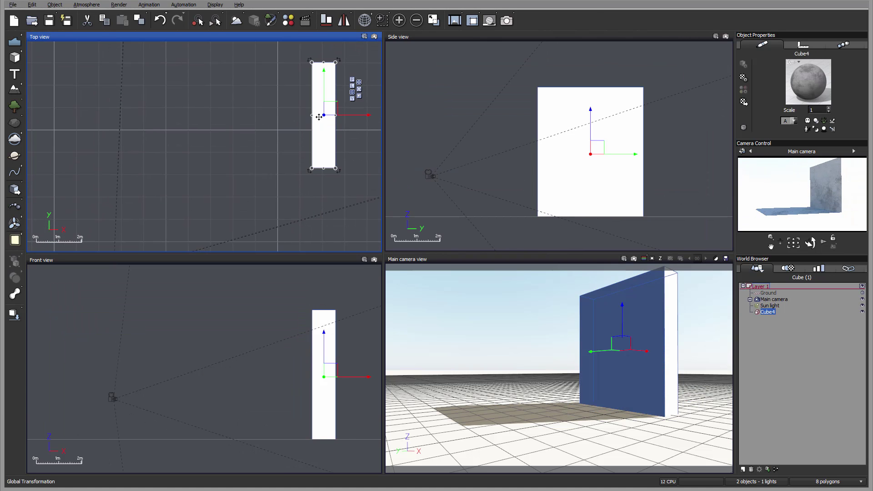
Step: Move Cube4 left and rotate it about 35° in plan
left_click_drag(328, 101, 214, 133)
left_click_drag(225, 204, 256, 182)
right_click_drag(280, 134, 337, 87)
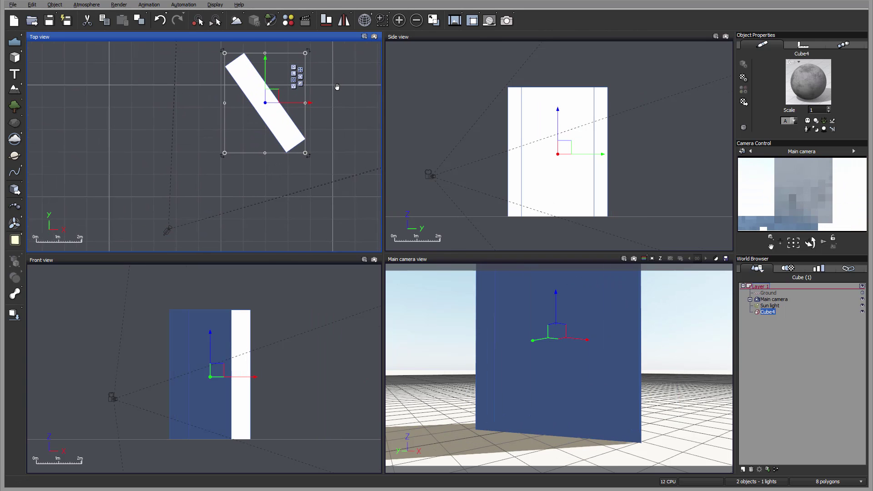
left_click(18, 240)
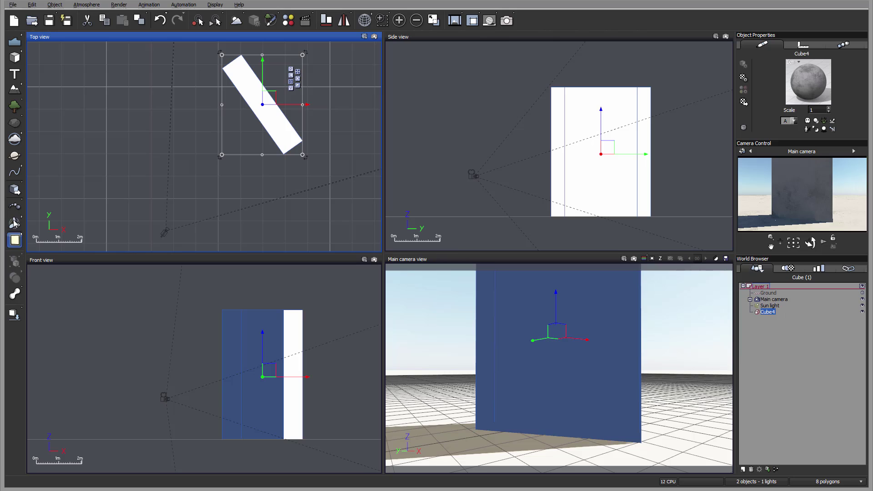
Step: Convert Cube4 into an area light and slide it right, away from the main camera
right_click(766, 313)
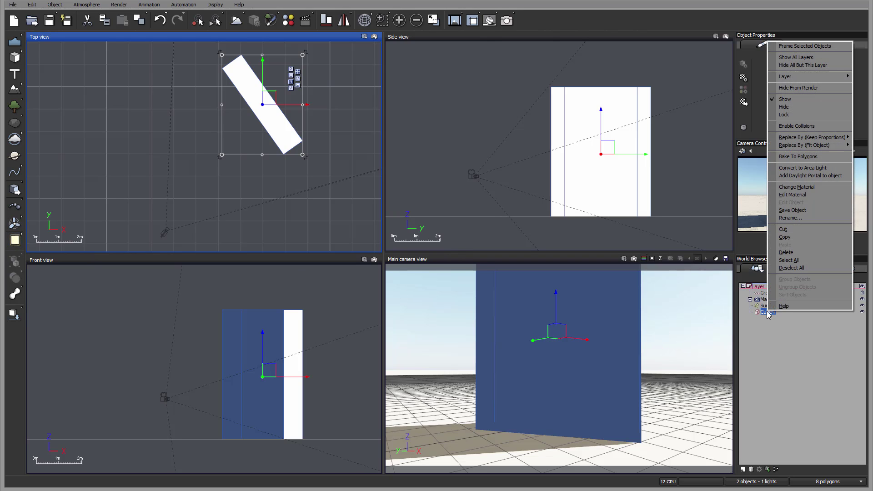
left_click(822, 170)
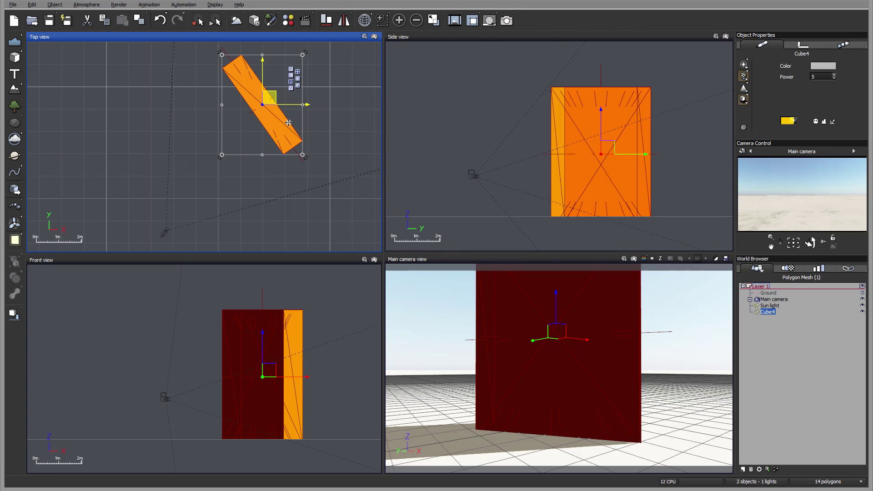
left_click_drag(270, 101, 359, 73)
right_click_drag(247, 77, 194, 121)
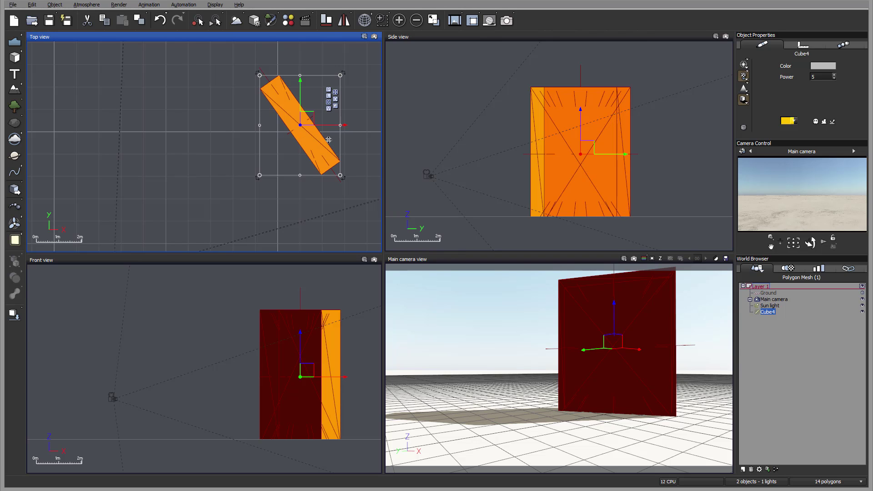
Step: Replace the area light with a new cube stretched into a long wall, and add a VUE 2015 text object
key("Delete")
left_click(17, 59)
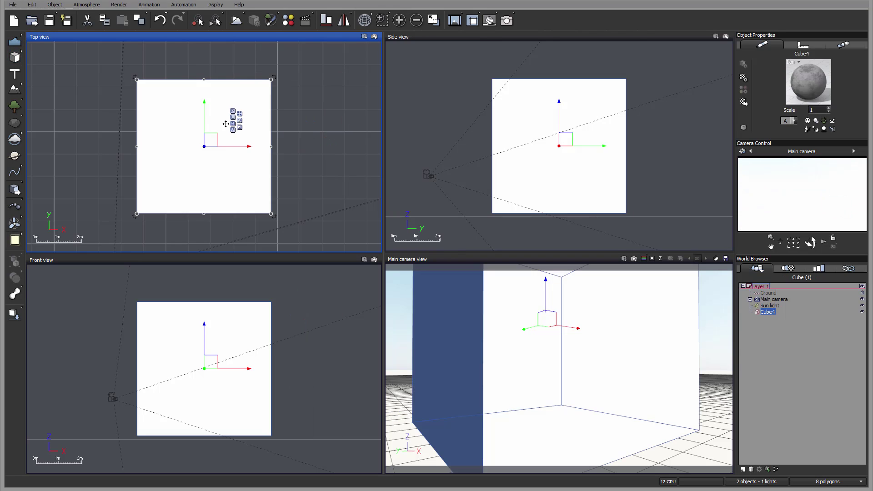
left_click_drag(214, 124, 198, 84)
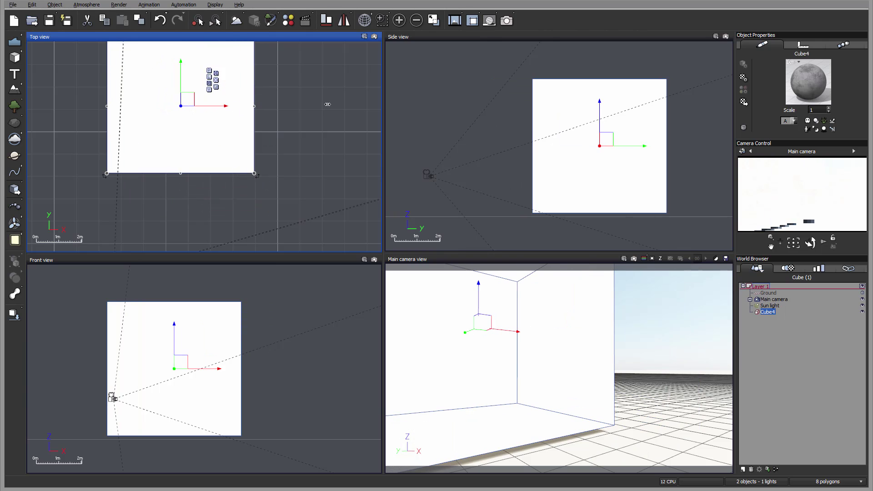
left_click_drag(348, 106, 432, 115)
left_click_drag(277, 136, 264, 61)
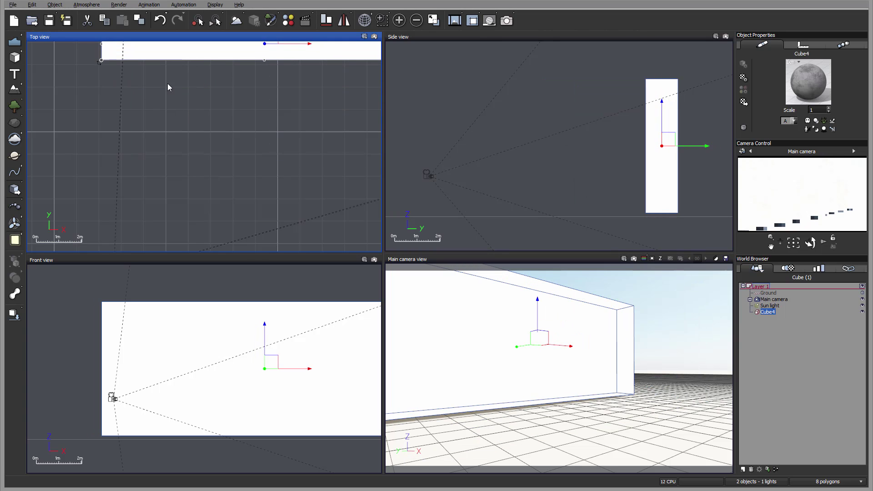
left_click(14, 74)
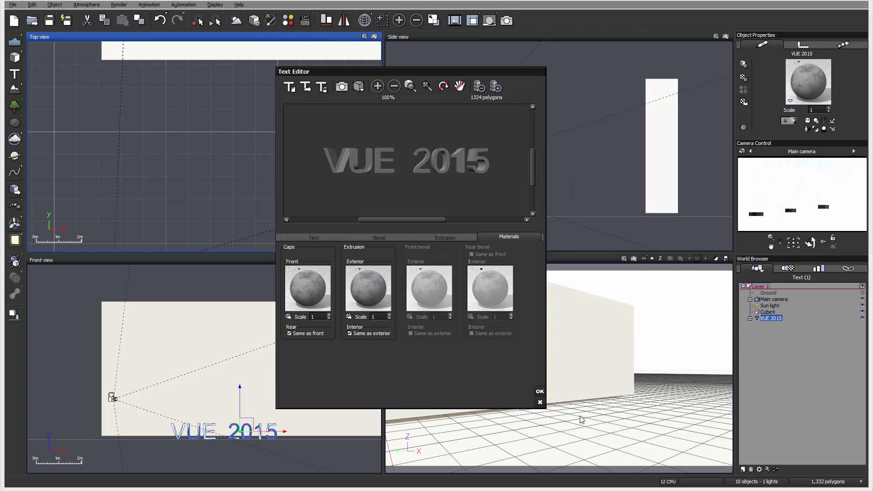
Step: Accept the VUE 2015 text, then move it up onto the wall and enlarge it
left_click(540, 393)
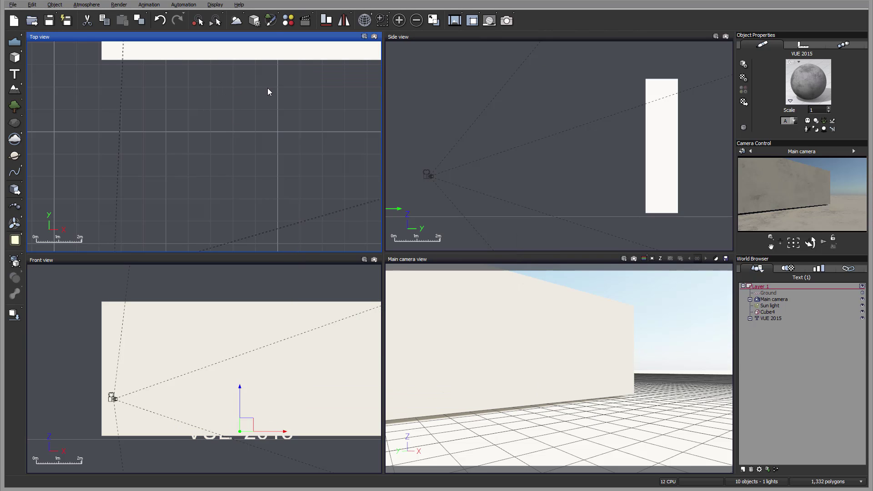
scroll(261, 151, "down", 4)
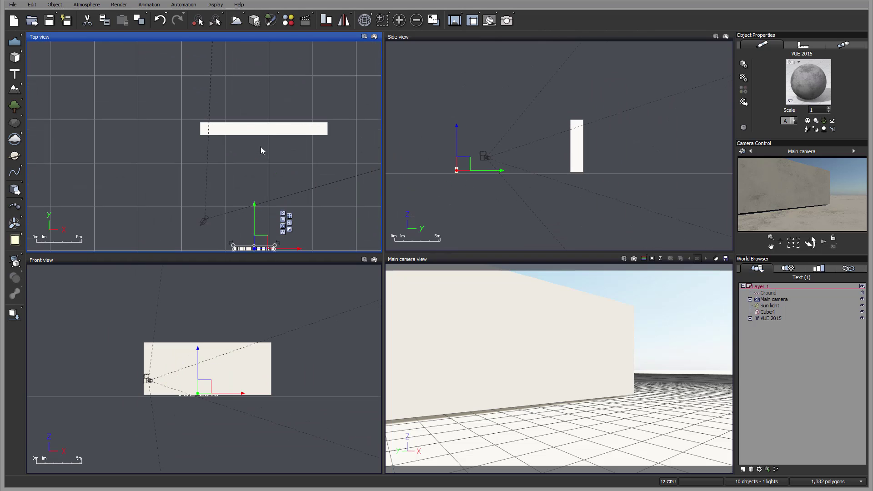
left_click_drag(263, 243, 265, 137)
scroll(586, 159, "up", 4)
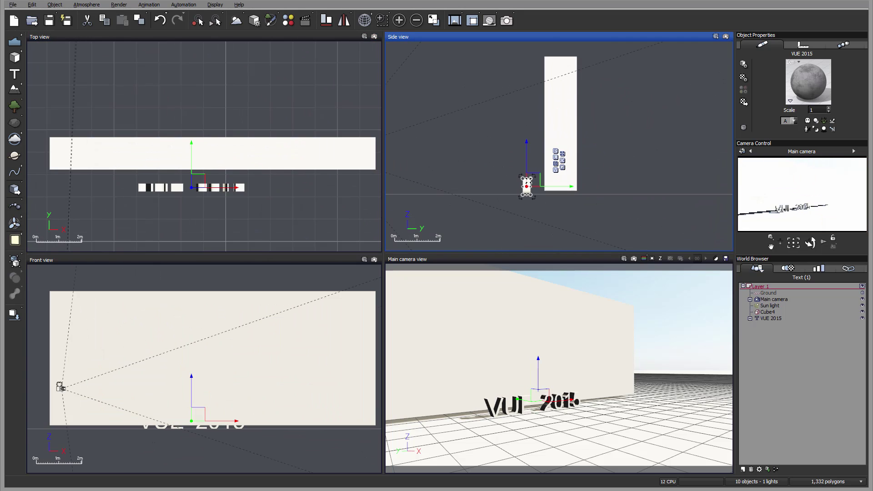
left_click_drag(530, 179, 528, 147)
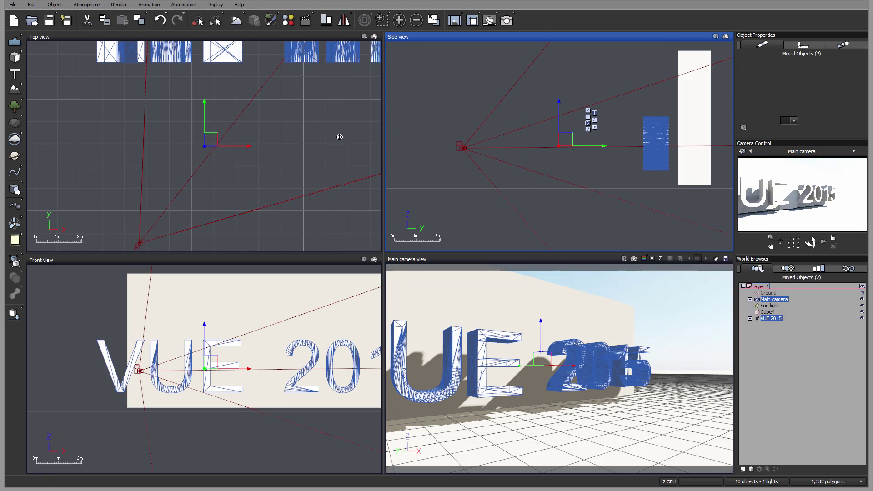
Step: Move the Main camera back so it frames the whole VUE 2015 text
scroll(263, 156, "down", 4)
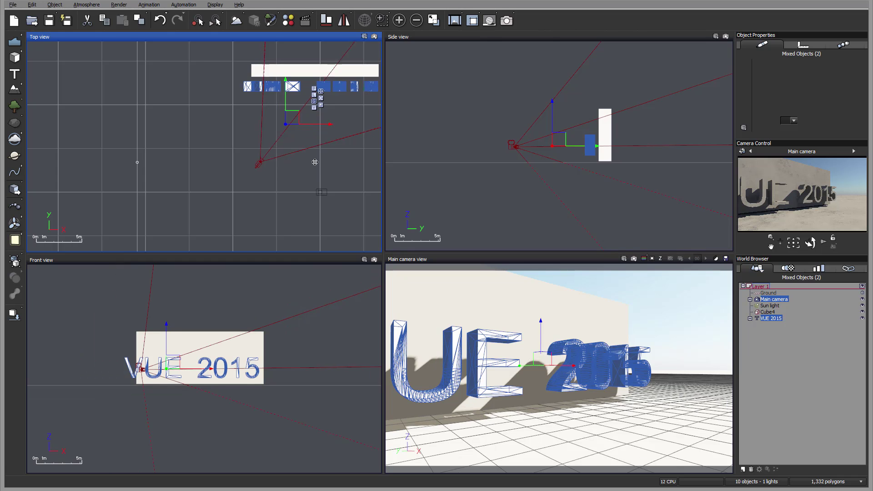
left_click_drag(323, 164, 275, 163)
right_click_drag(357, 183, 271, 169)
scroll(272, 169, "down", 3)
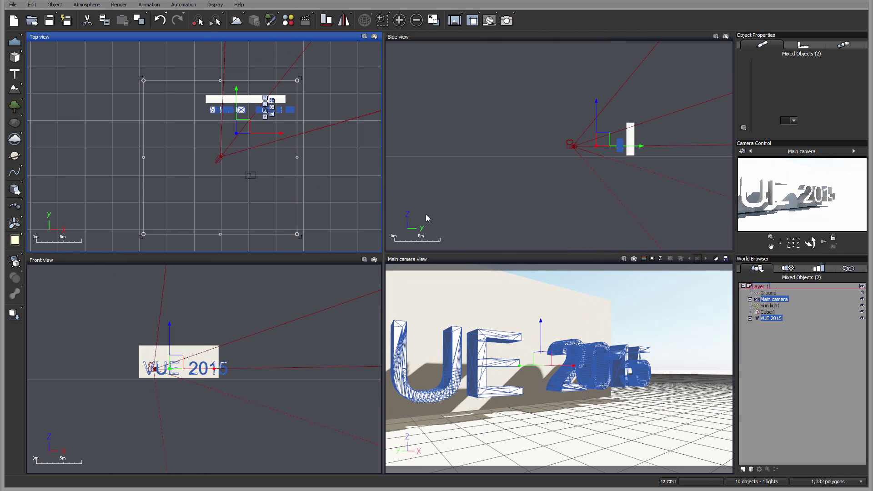
left_click(815, 330)
left_click(774, 295)
left_click(774, 299)
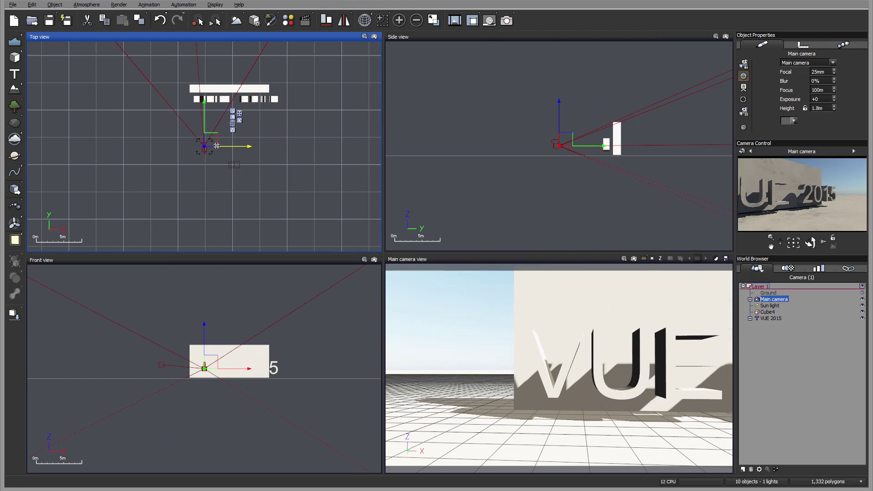
left_click_drag(217, 142, 246, 167)
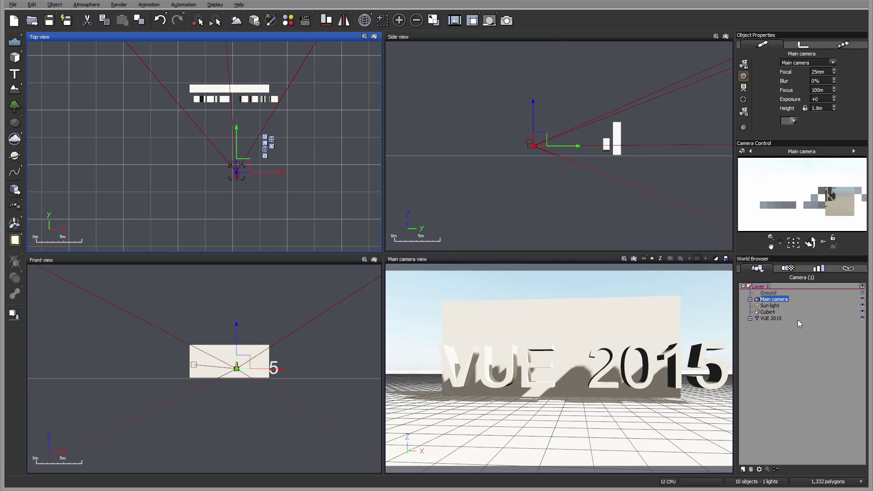
Step: Stretch wall Cube4 wider and apply the Metals > Brass material to the VUE 2015 text
left_click(767, 312)
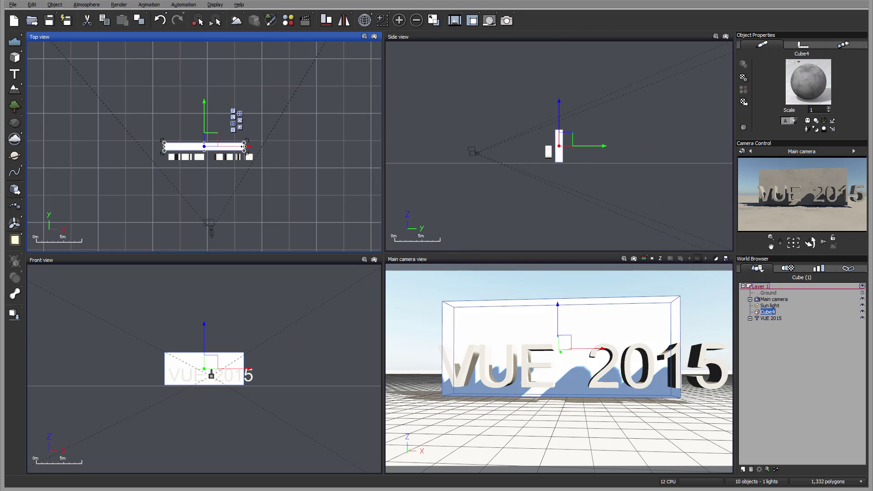
left_click_drag(245, 149, 271, 150)
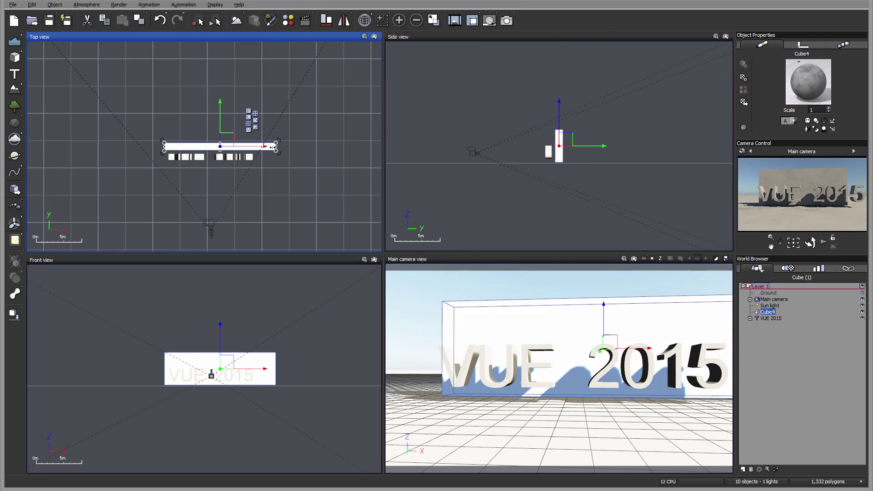
left_click(771, 318)
double_click(809, 96)
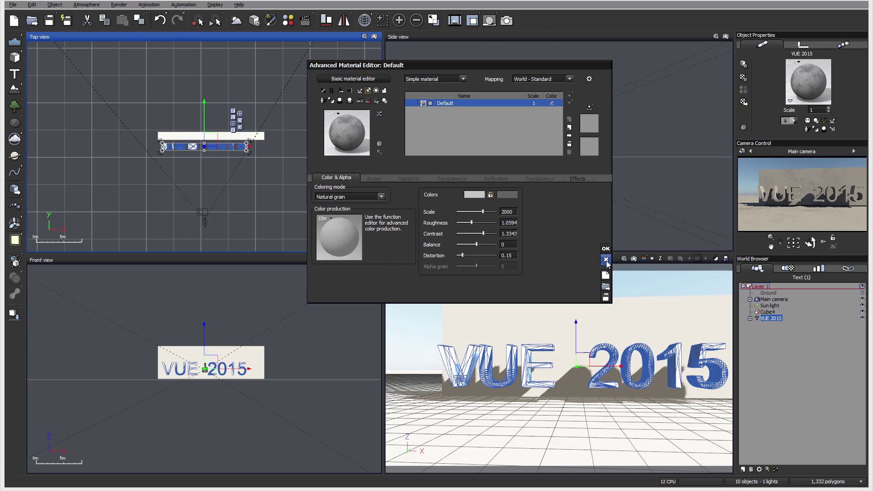
left_click(605, 259)
left_click(743, 102)
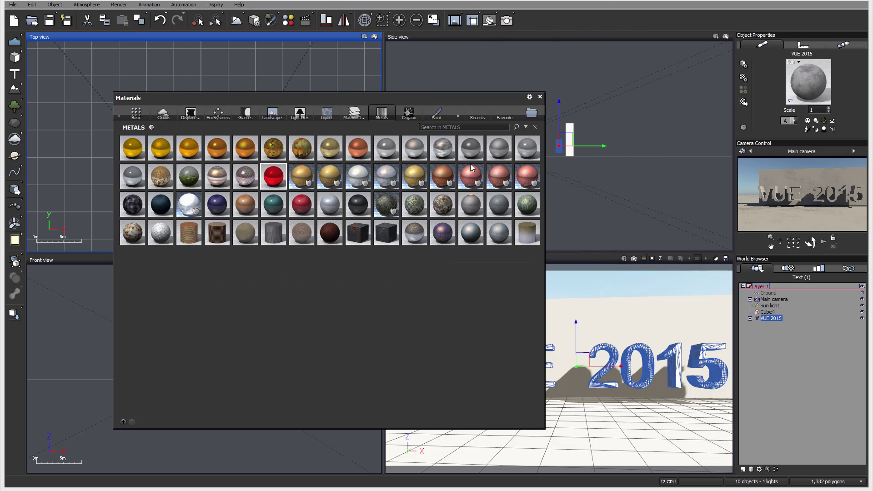
double_click(182, 149)
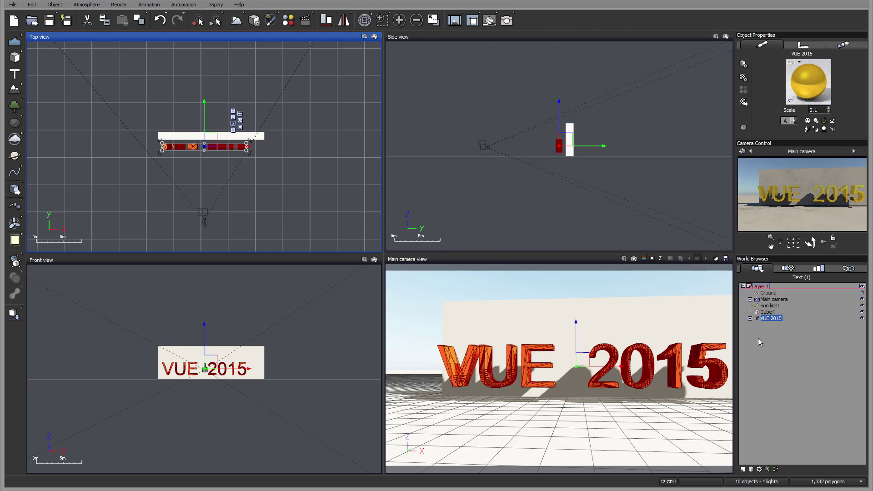
Step: Convert the VUE 2015 text into an area light and set its power to 150
right_click(771, 319)
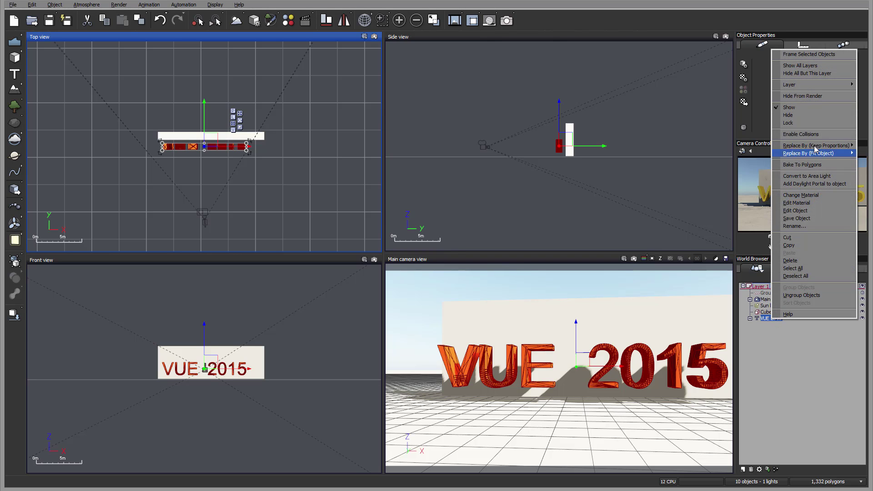
left_click(829, 176)
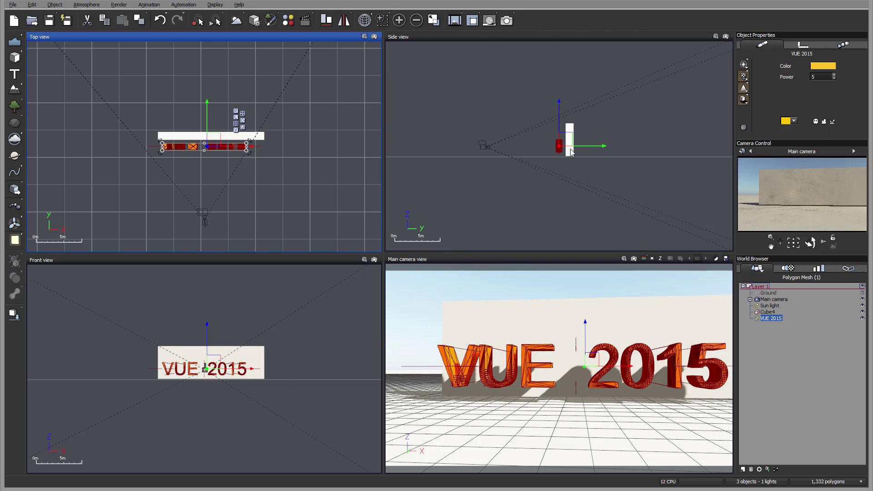
scroll(571, 152, "up", 4)
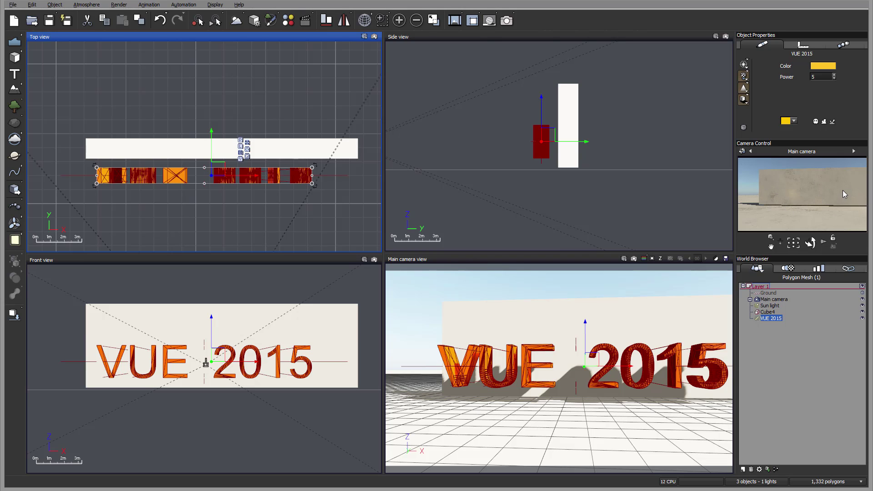
double_click(818, 77)
left_click_drag(834, 76, 833, 56)
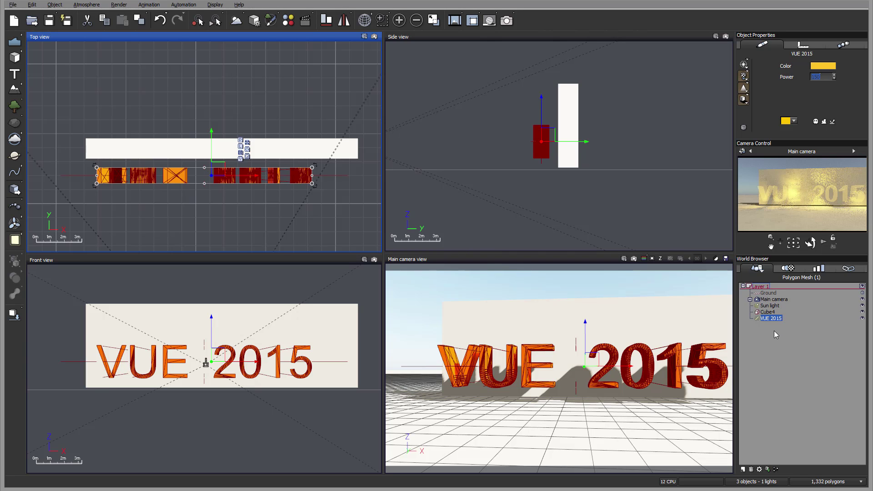
Step: Add a point light and move it toward the VUE 2015 text, raising it in the Side view
right_click_drag(248, 194, 273, 94)
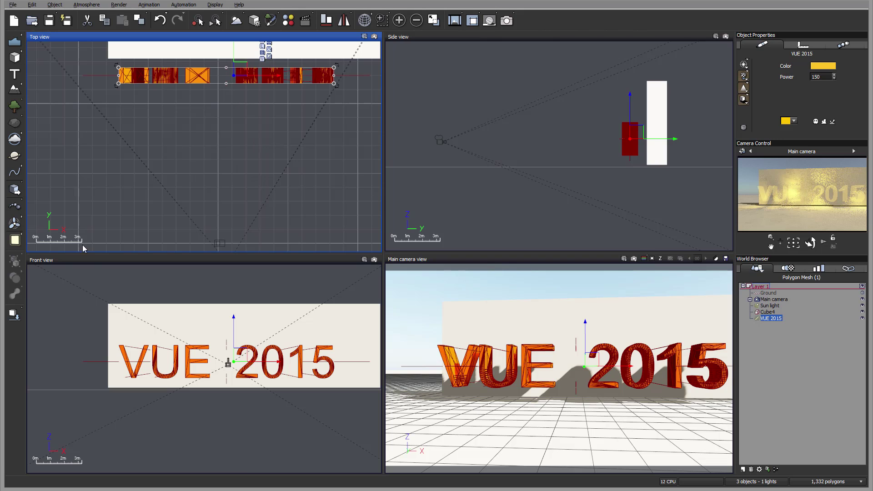
left_click_drag(15, 239, 34, 246)
left_click_drag(204, 146, 229, 132)
left_click_drag(574, 137, 570, 122)
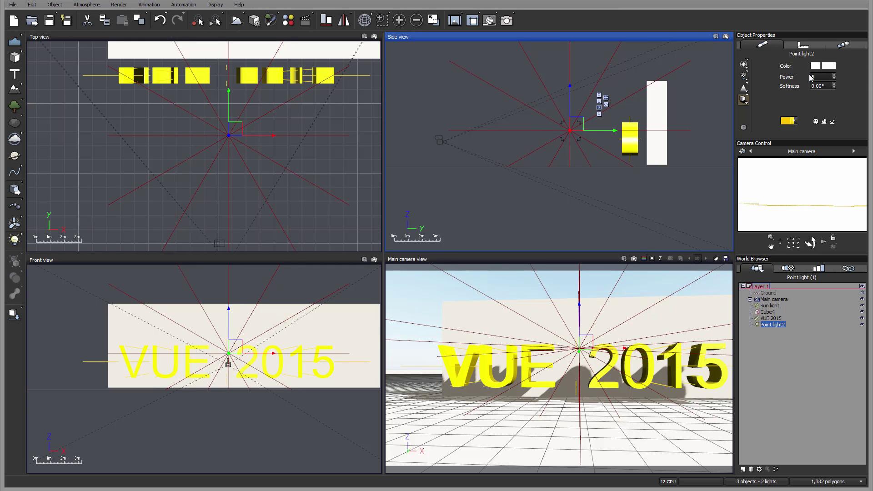
Step: Set the point light's power to -5 and nudge it slightly lower
left_click(825, 76)
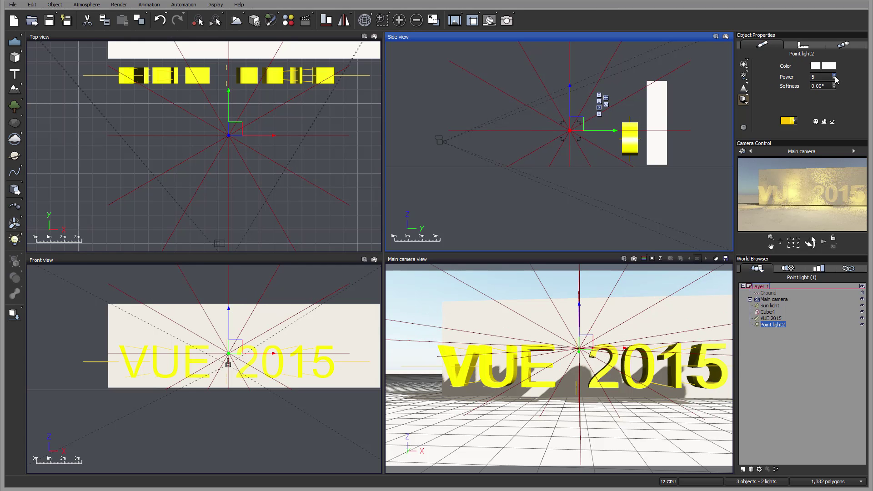
left_click_drag(834, 76, 842, 103)
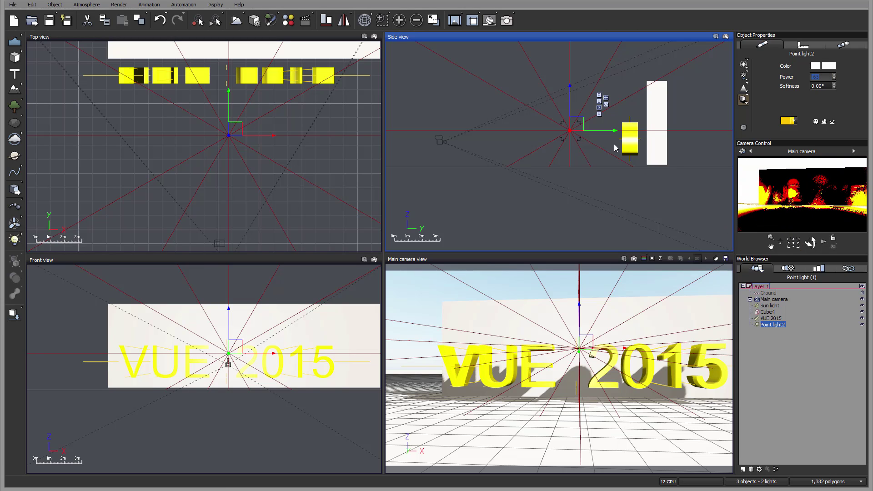
left_click_drag(578, 124, 575, 135)
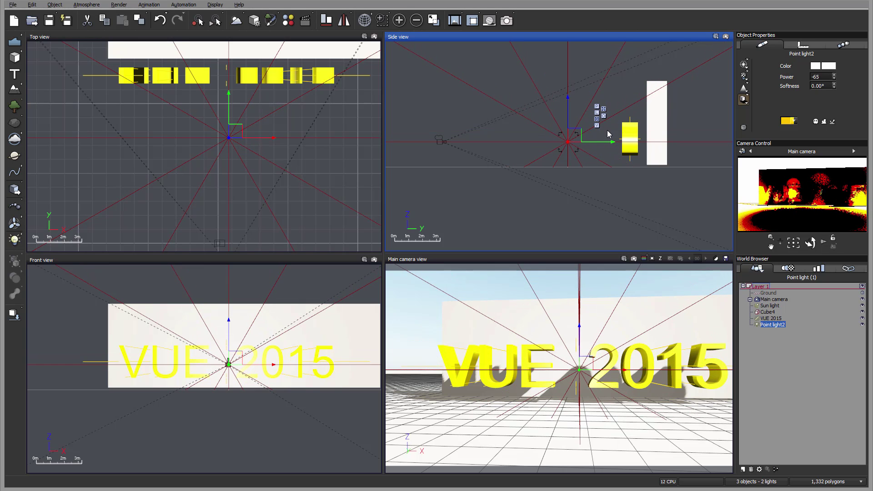
left_click_drag(575, 141, 570, 139)
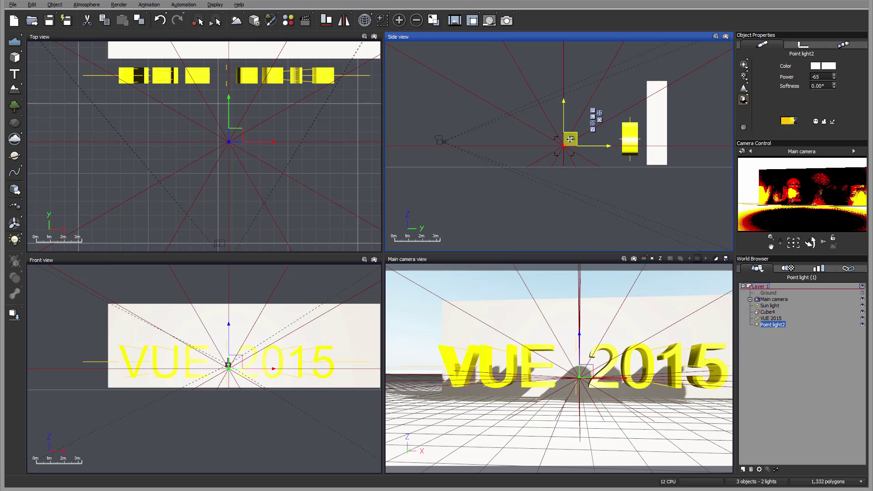
double_click(821, 76)
type("-5")
key("Return")
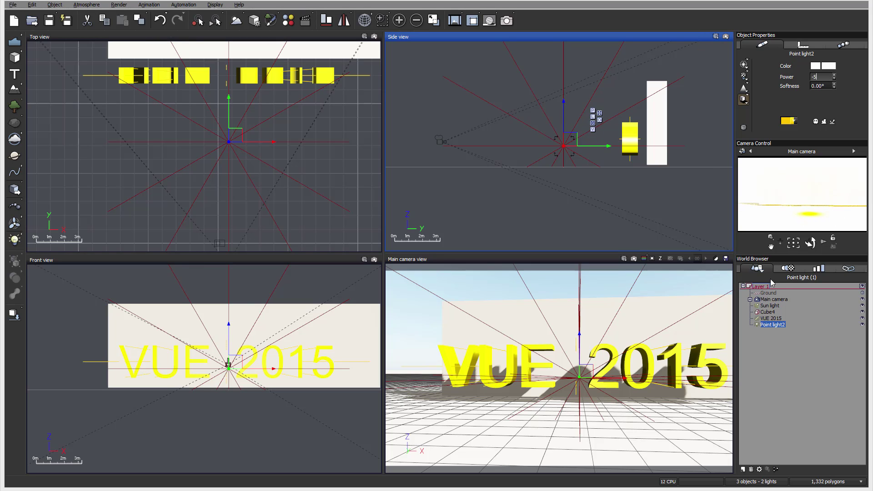
Step: Turn off Auto-exposure in the Main camera's Advanced Camera Options
double_click(775, 300)
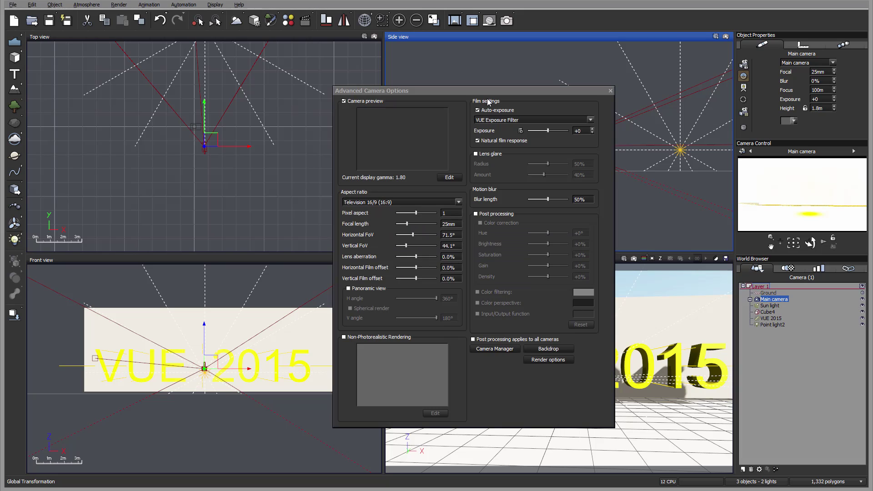
left_click(491, 111)
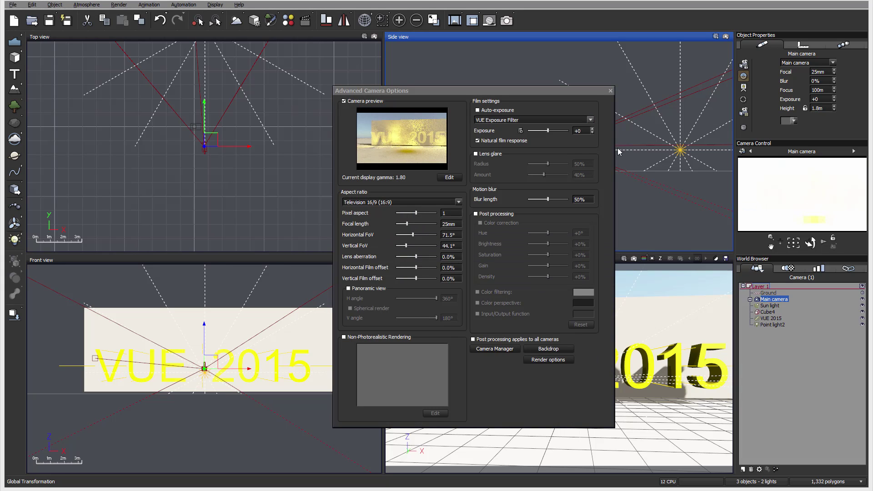
left_click(610, 91)
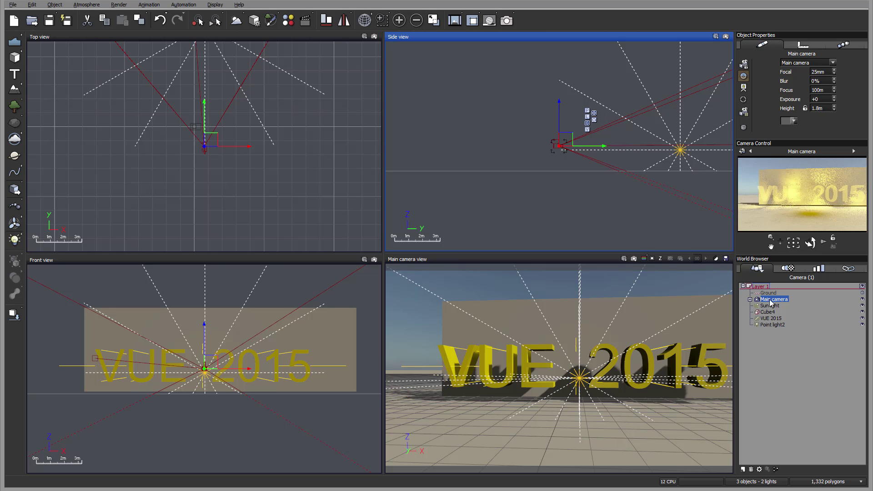
right_click_drag(681, 177, 600, 181)
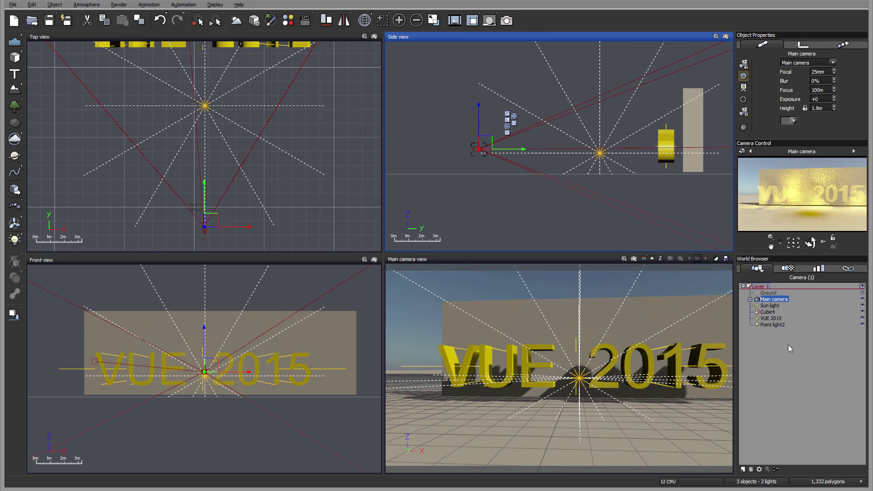
Step: Move Point light2 up and right and set its first colour to black
left_click(772, 325)
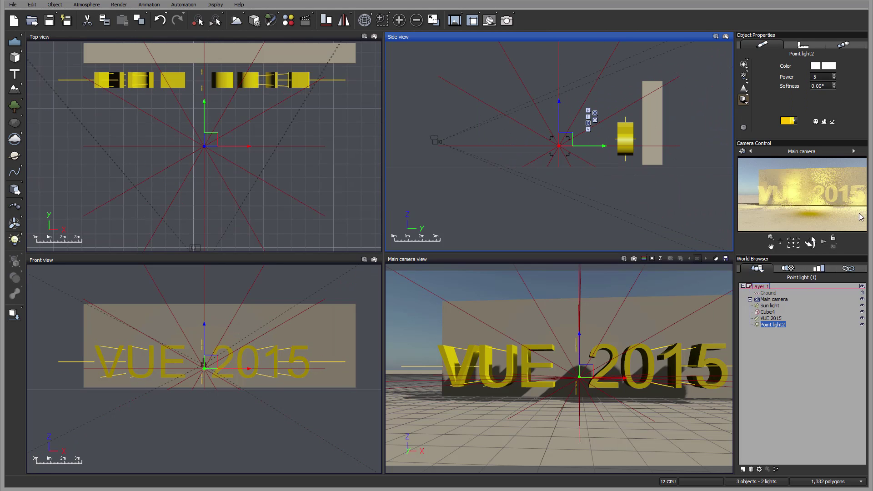
left_click_drag(593, 140, 599, 132)
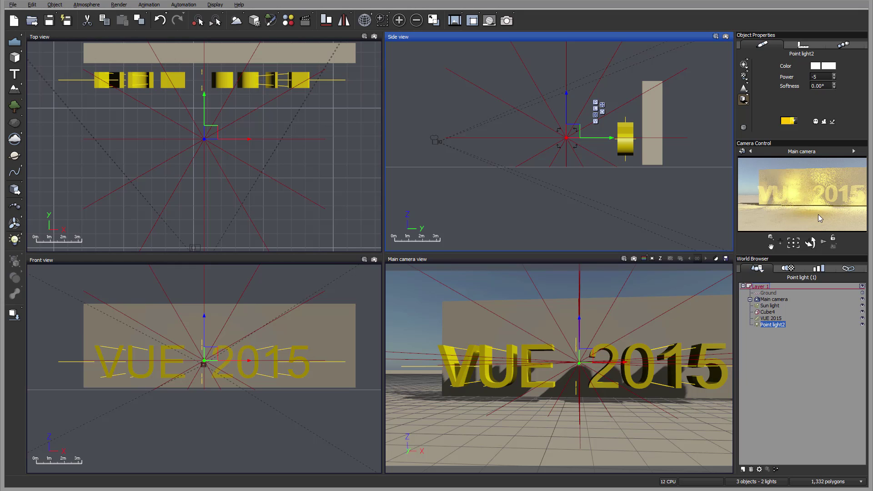
left_click(828, 66)
left_click_drag(824, 1, 565, 13)
left_click_drag(638, 99, 638, 114)
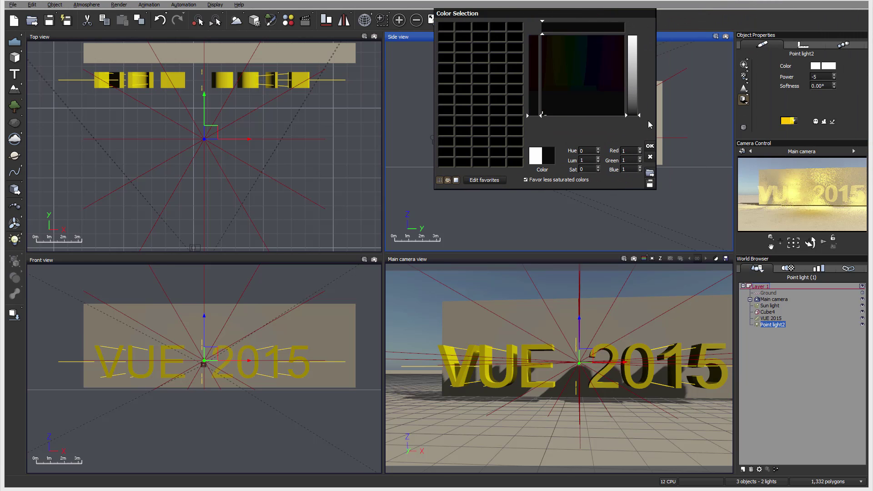
left_click(650, 145)
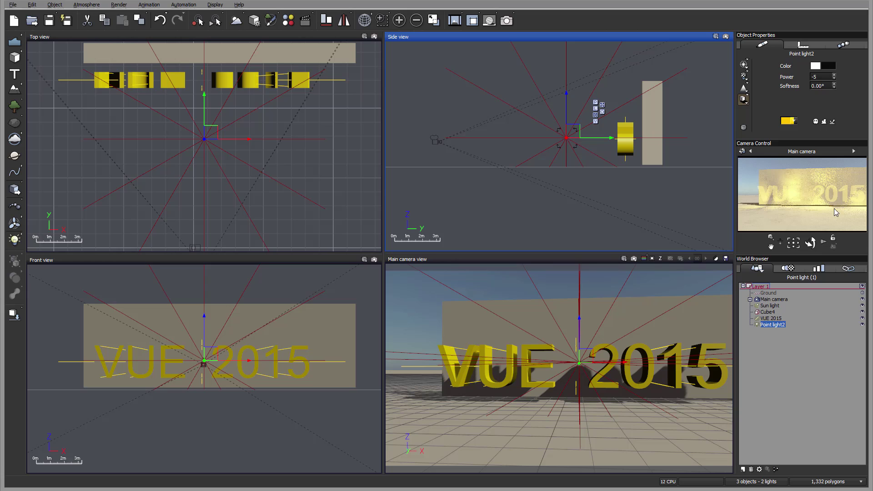
Step: Set the point light's second colour to a light cyan
left_click(827, 67)
left_click_drag(824, 6, 587, 36)
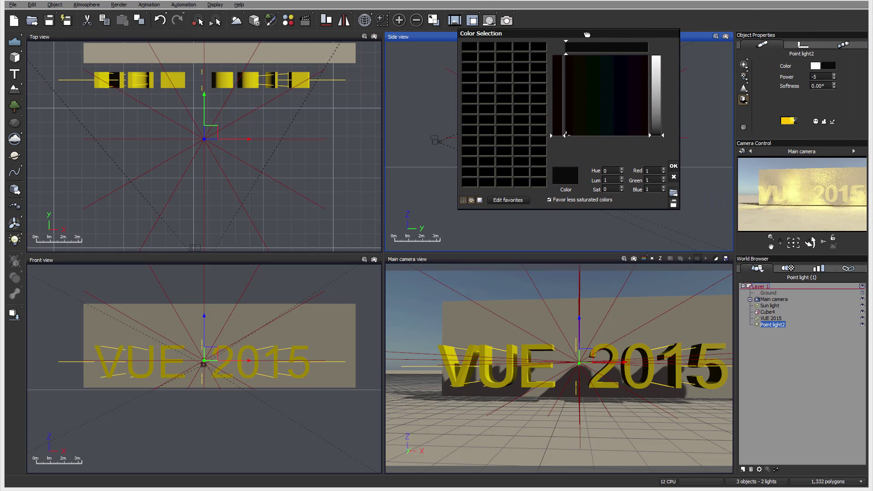
left_click(599, 54)
left_click_drag(662, 70, 663, 84)
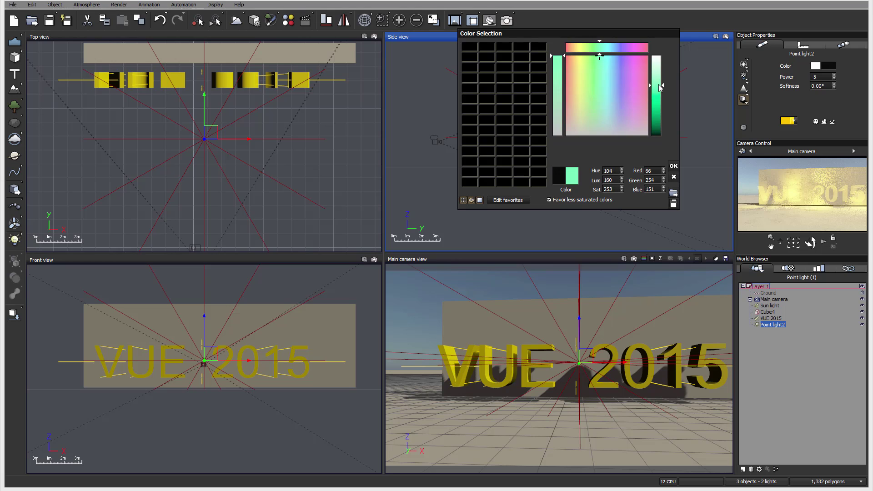
left_click(610, 55)
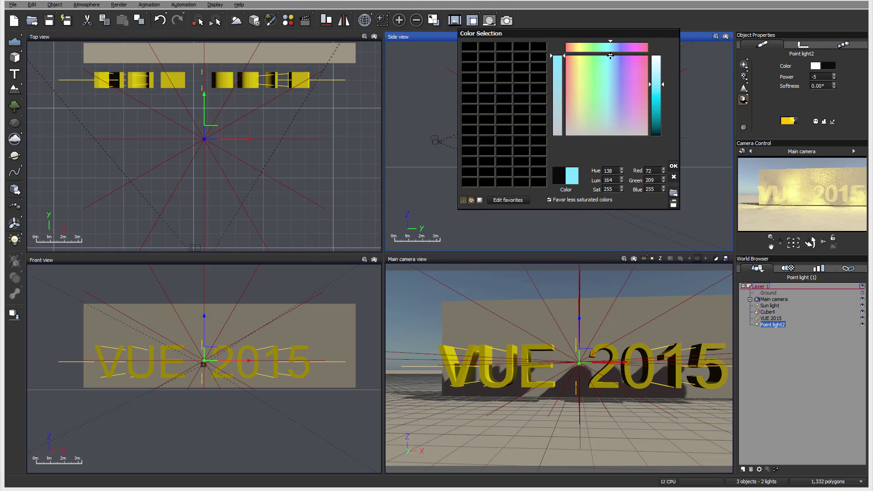
left_click(672, 166)
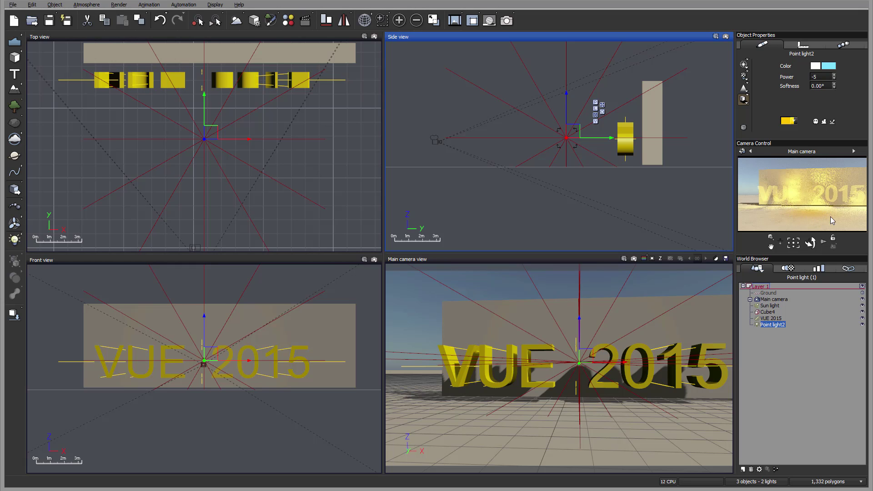
Step: Change the light's colour to peach and lower it in front of the text
left_click(827, 67)
left_click(804, 25)
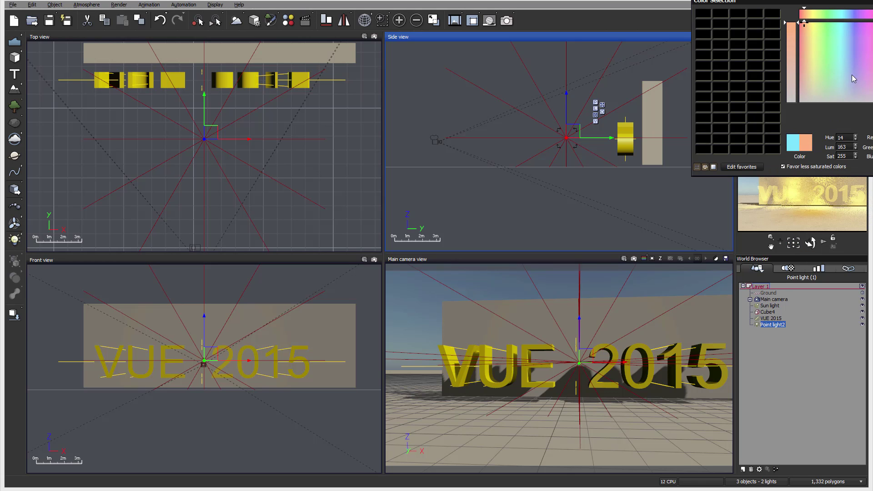
left_click(872, 166)
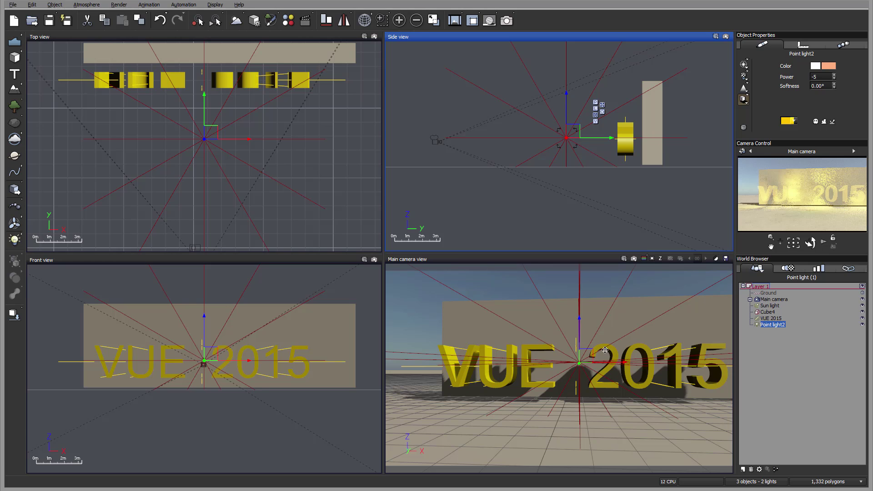
left_click_drag(588, 356, 588, 367)
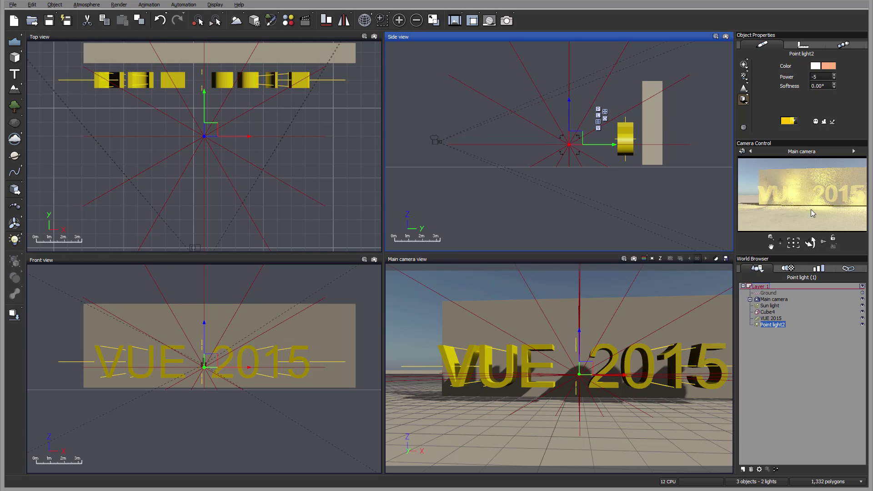